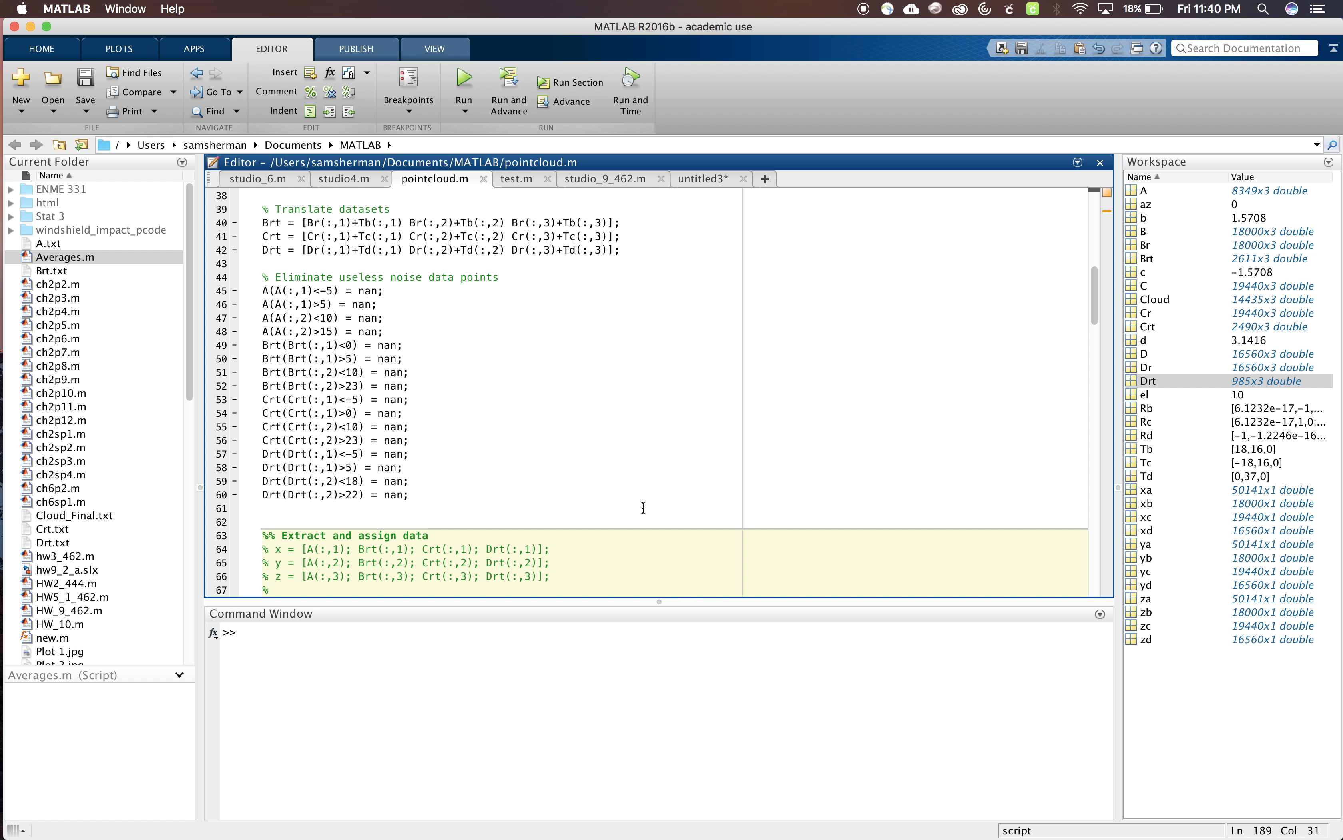
Step: Review pointcloud.m from the noise elimination code to the lines that remove NaN rows and save the ASCII text files
{"action": "scroll", "coordinate": [643, 508], "scroll_direction": "down", "scroll_amount": 1}
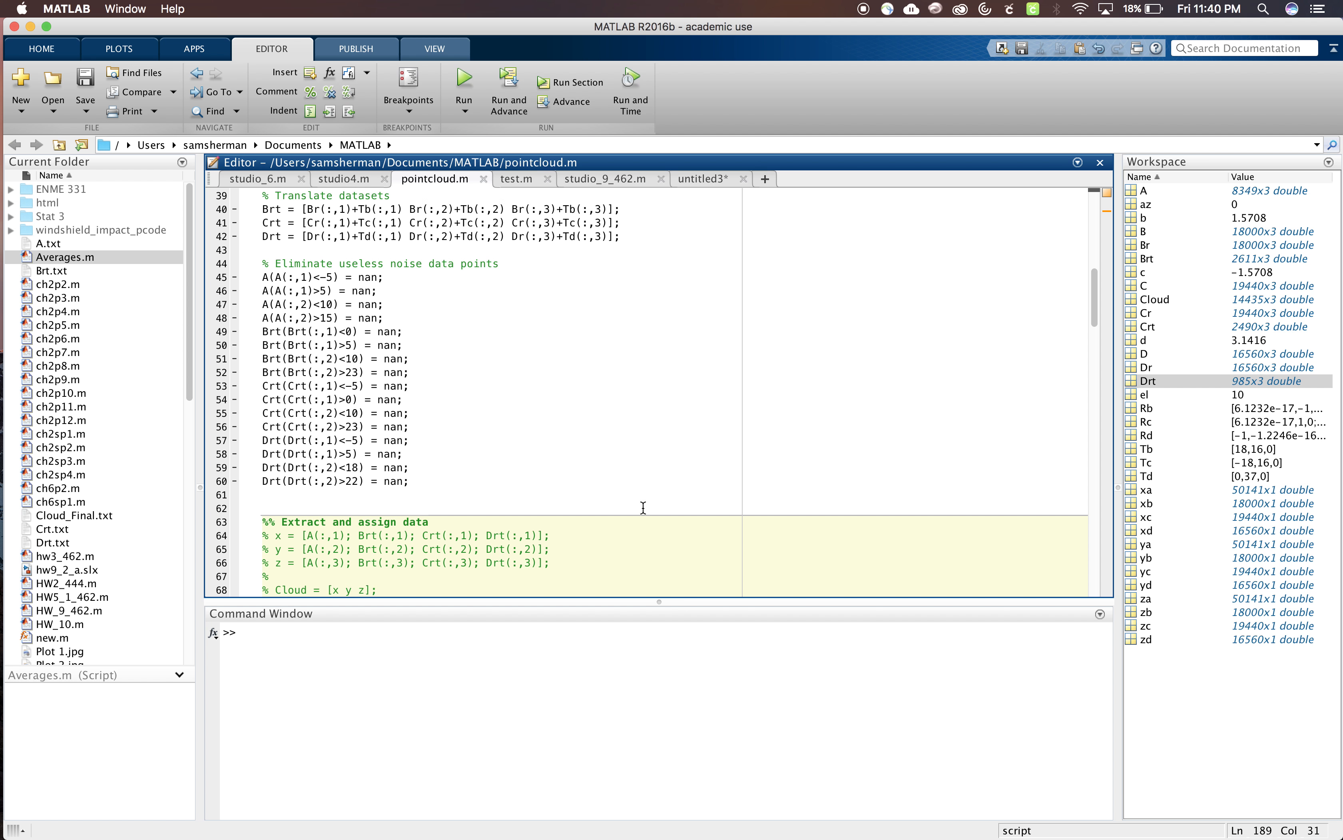
{"action": "scroll", "coordinate": [644, 508], "scroll_direction": "down", "scroll_amount": 1}
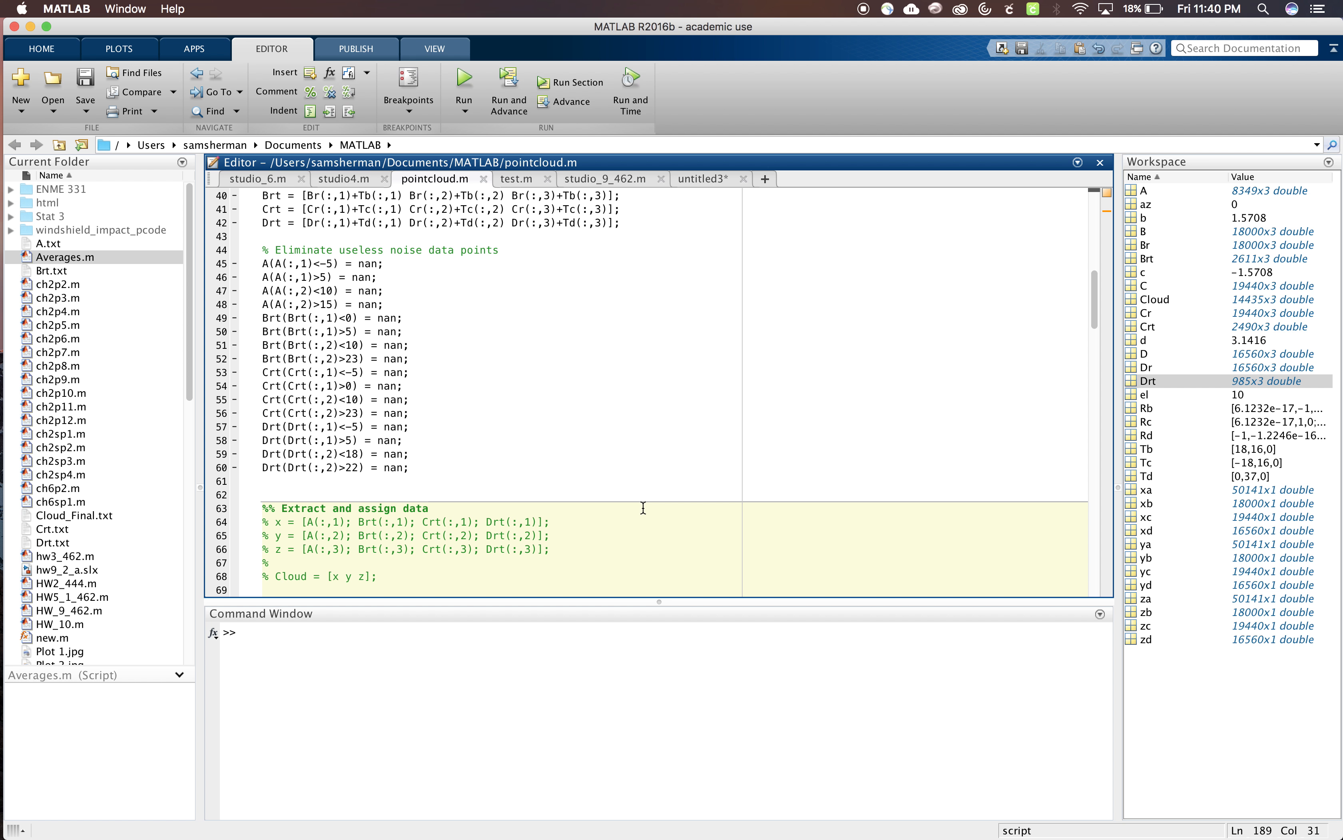
{"action": "scroll", "coordinate": [643, 508], "scroll_direction": "down", "scroll_amount": 4}
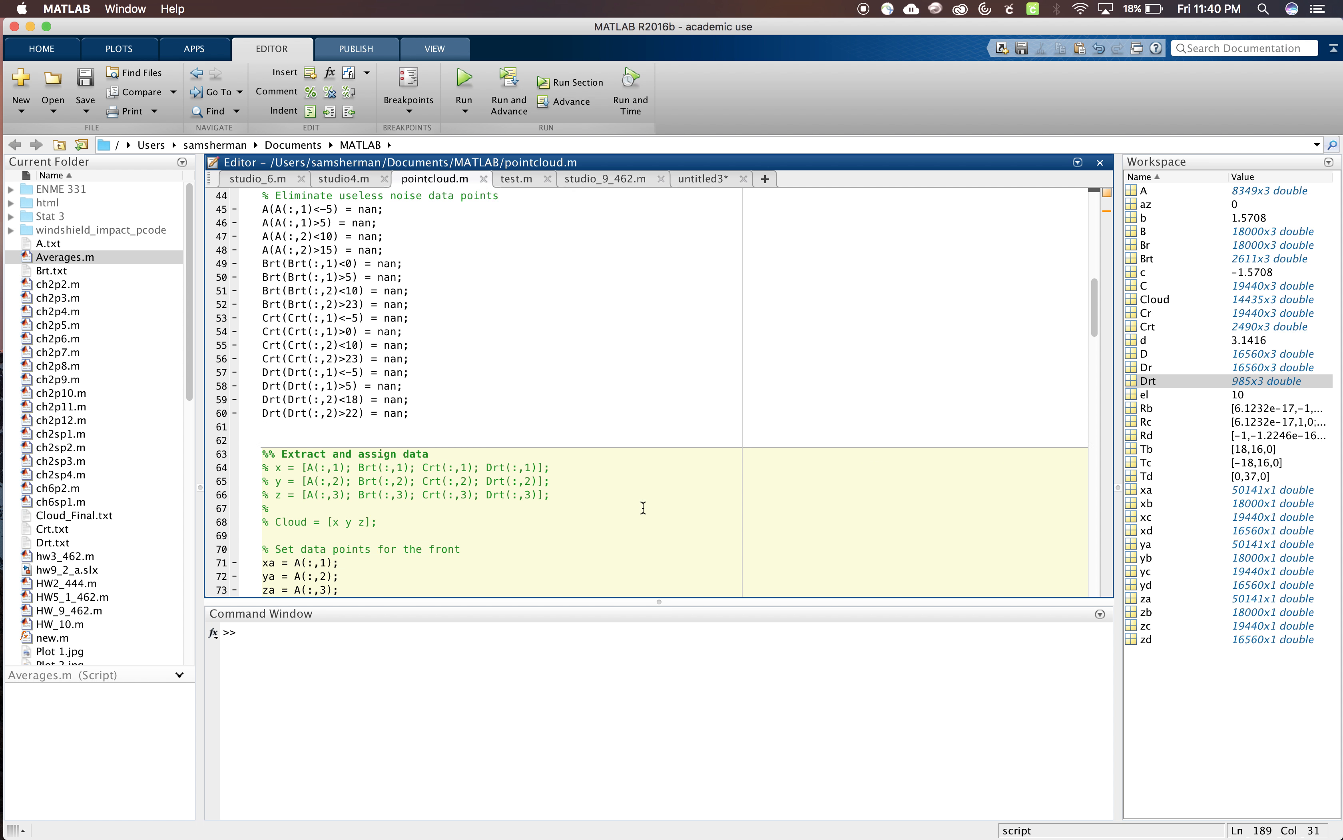
{"action": "scroll", "coordinate": [643, 508], "scroll_direction": "down", "scroll_amount": 20}
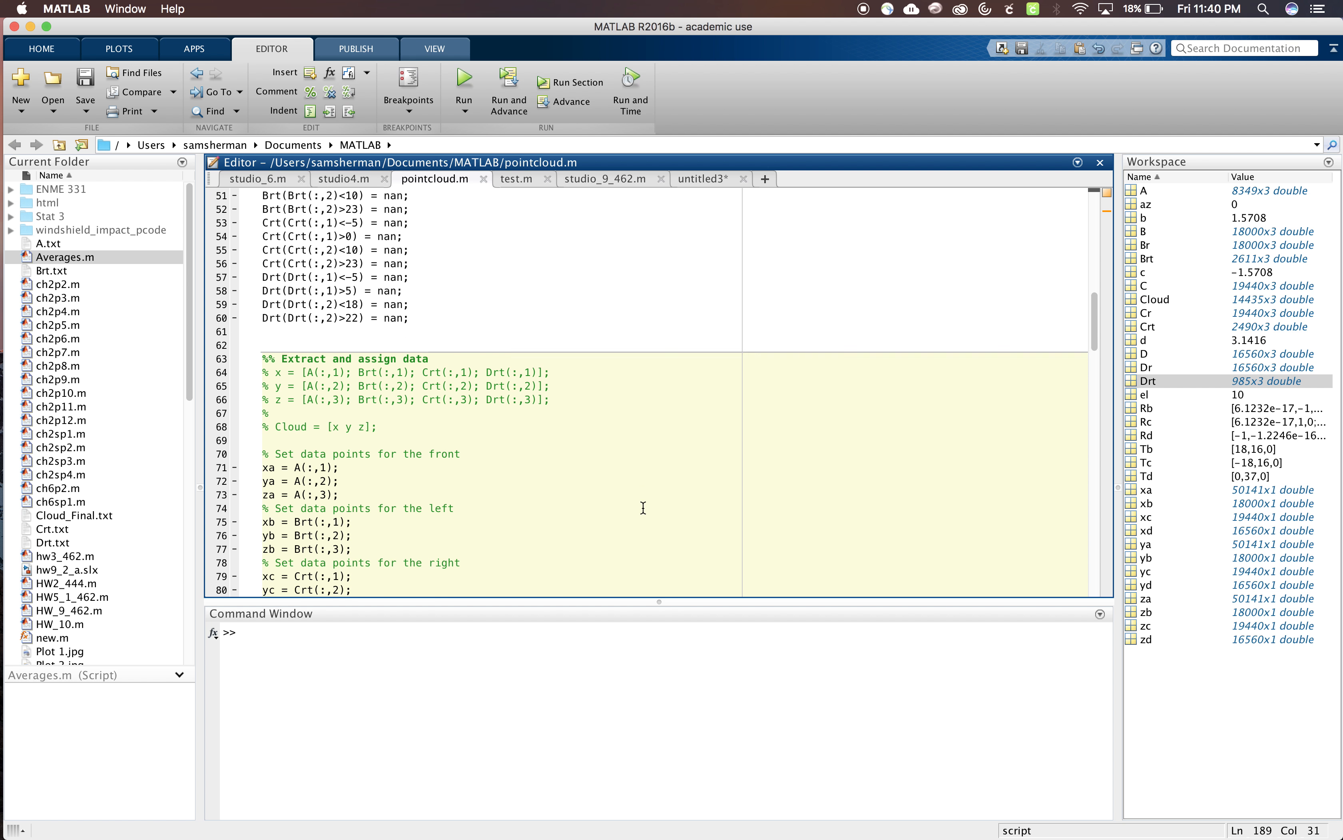
{"action": "scroll", "coordinate": [643, 508], "scroll_direction": "down", "scroll_amount": 20}
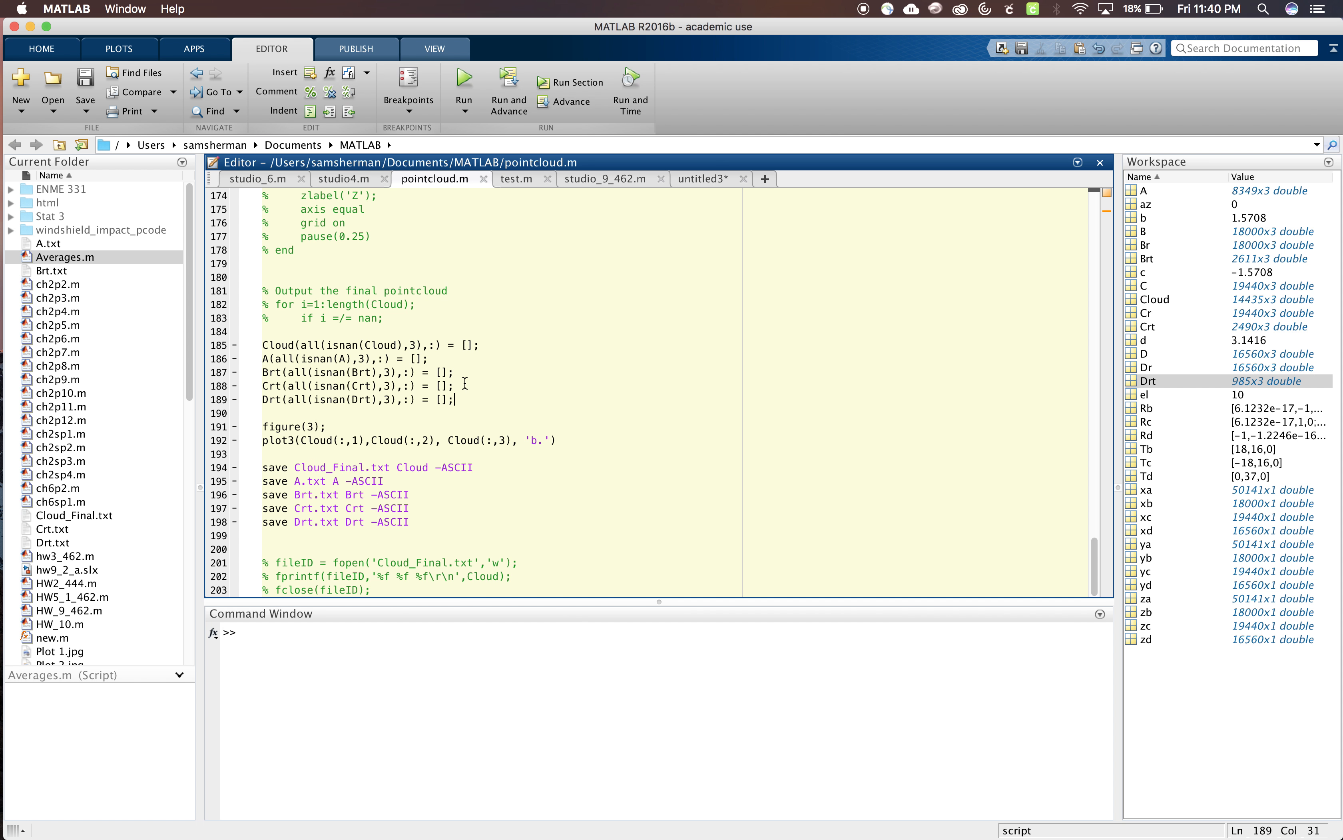
{"action": "left_click_drag", "start_coordinate": [481, 399], "coordinate": [262, 345]}
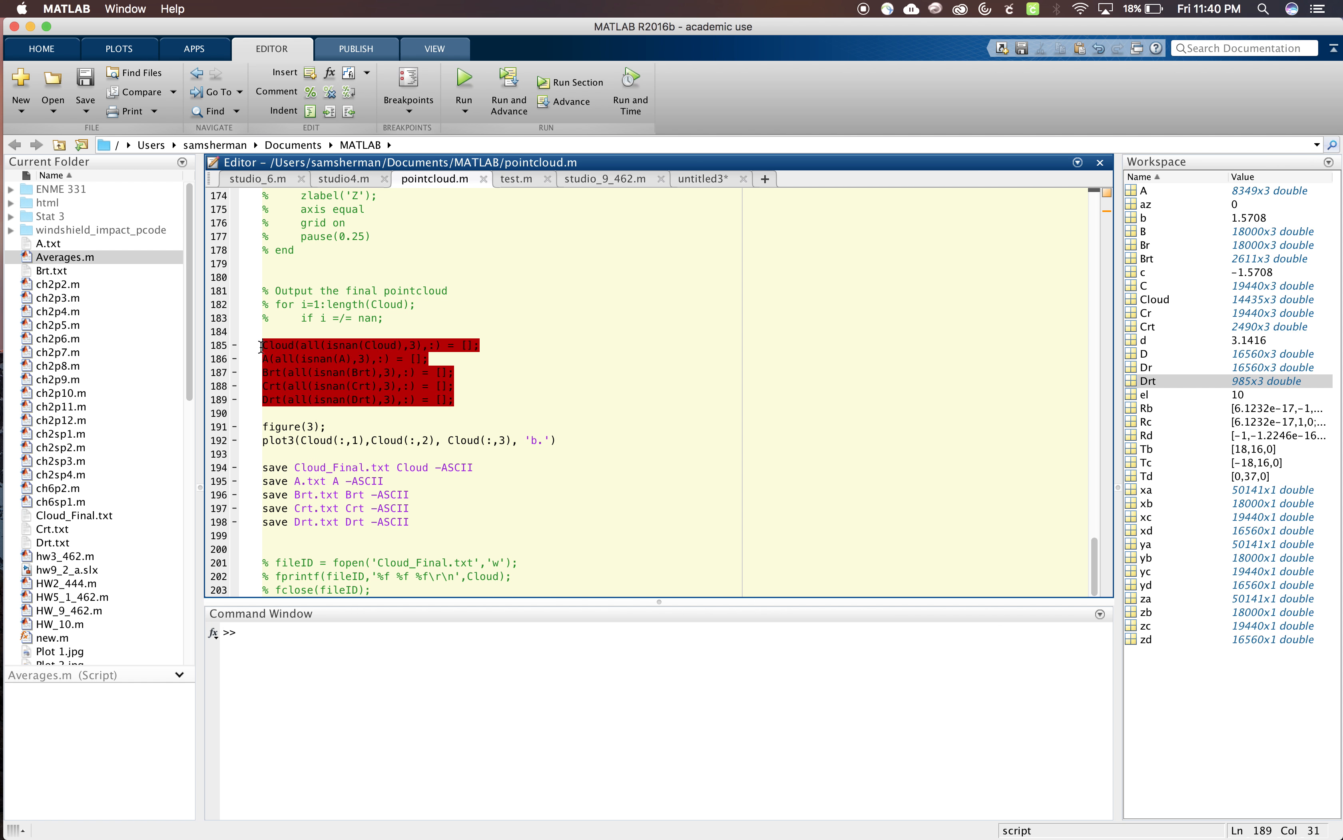
{"action": "left_click", "coordinate": [528, 377]}
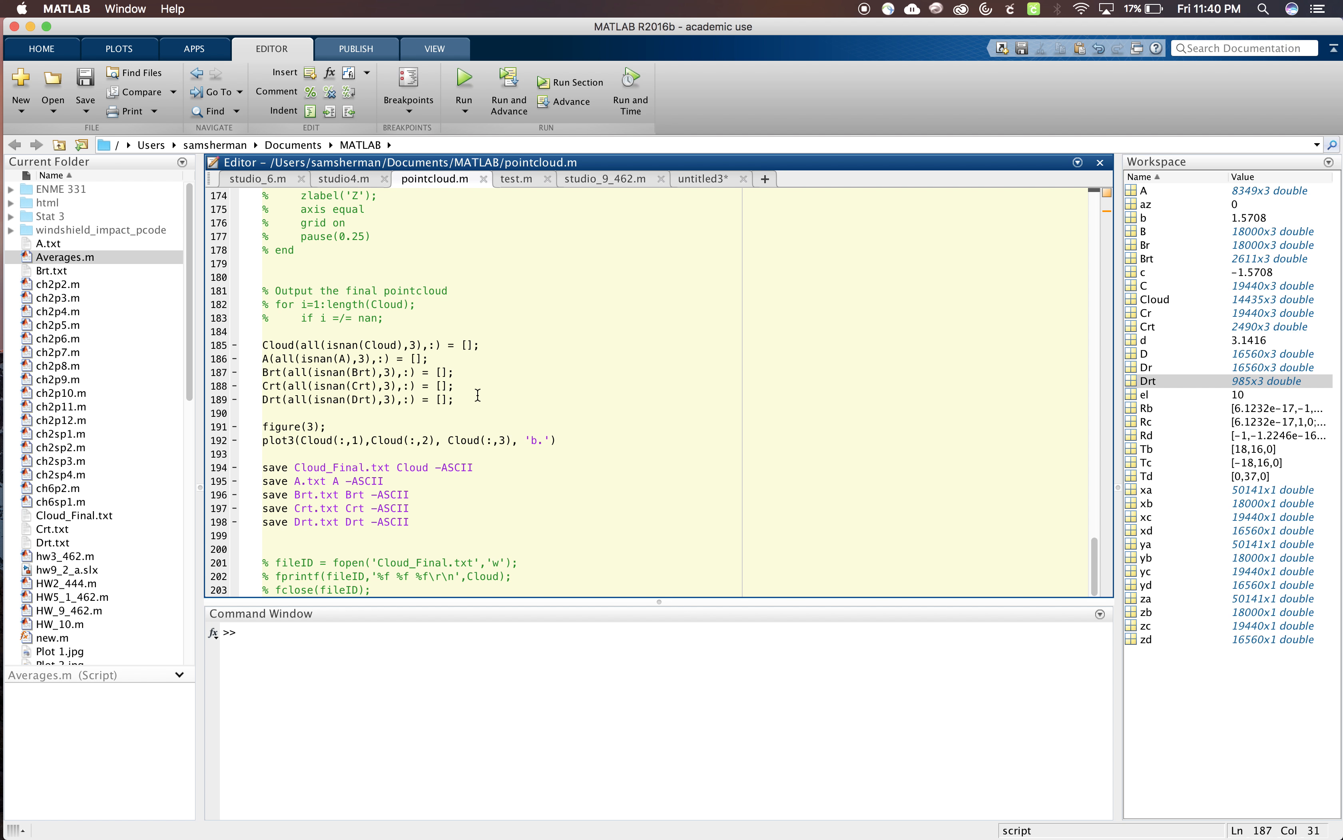
{"action": "left_click_drag", "start_coordinate": [411, 522], "coordinate": [258, 462]}
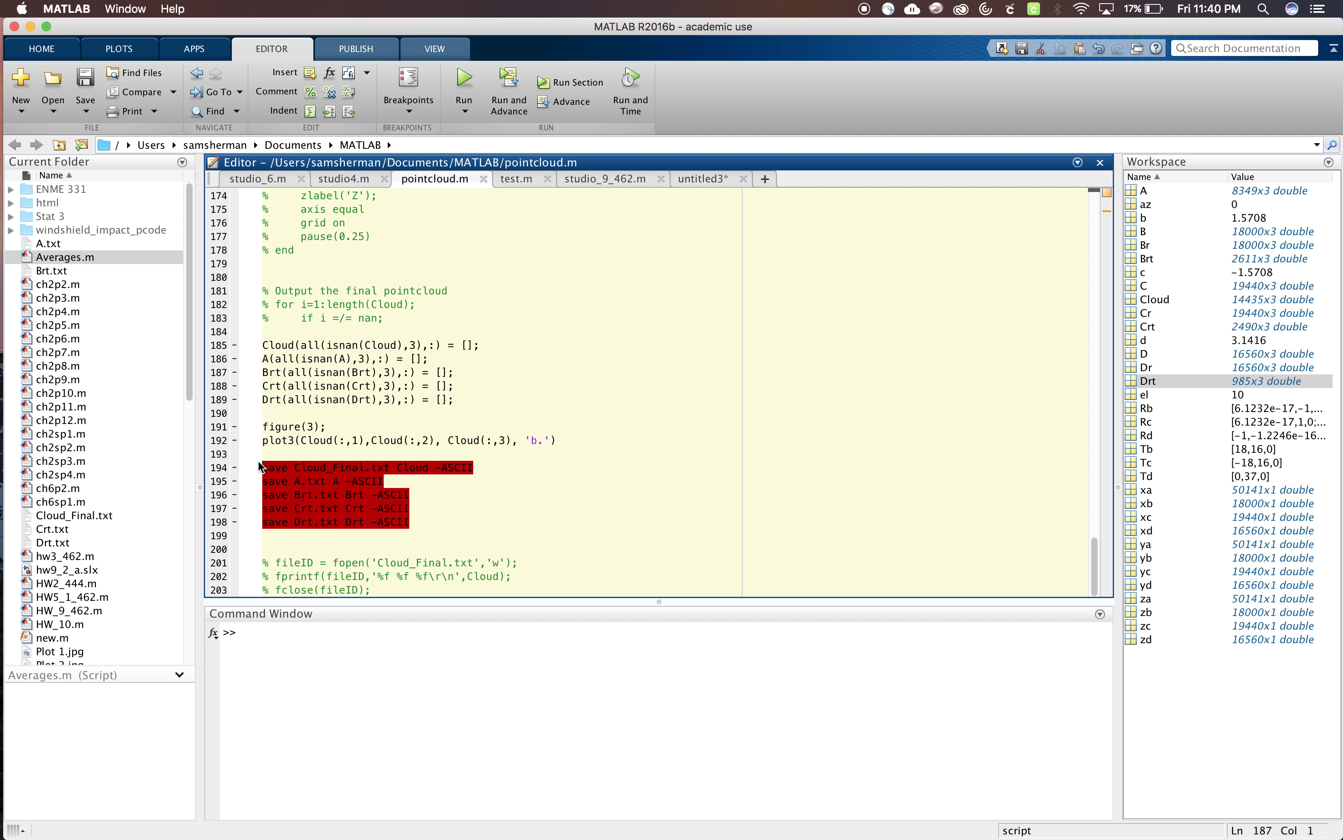
{"action": "left_click", "coordinate": [454, 496]}
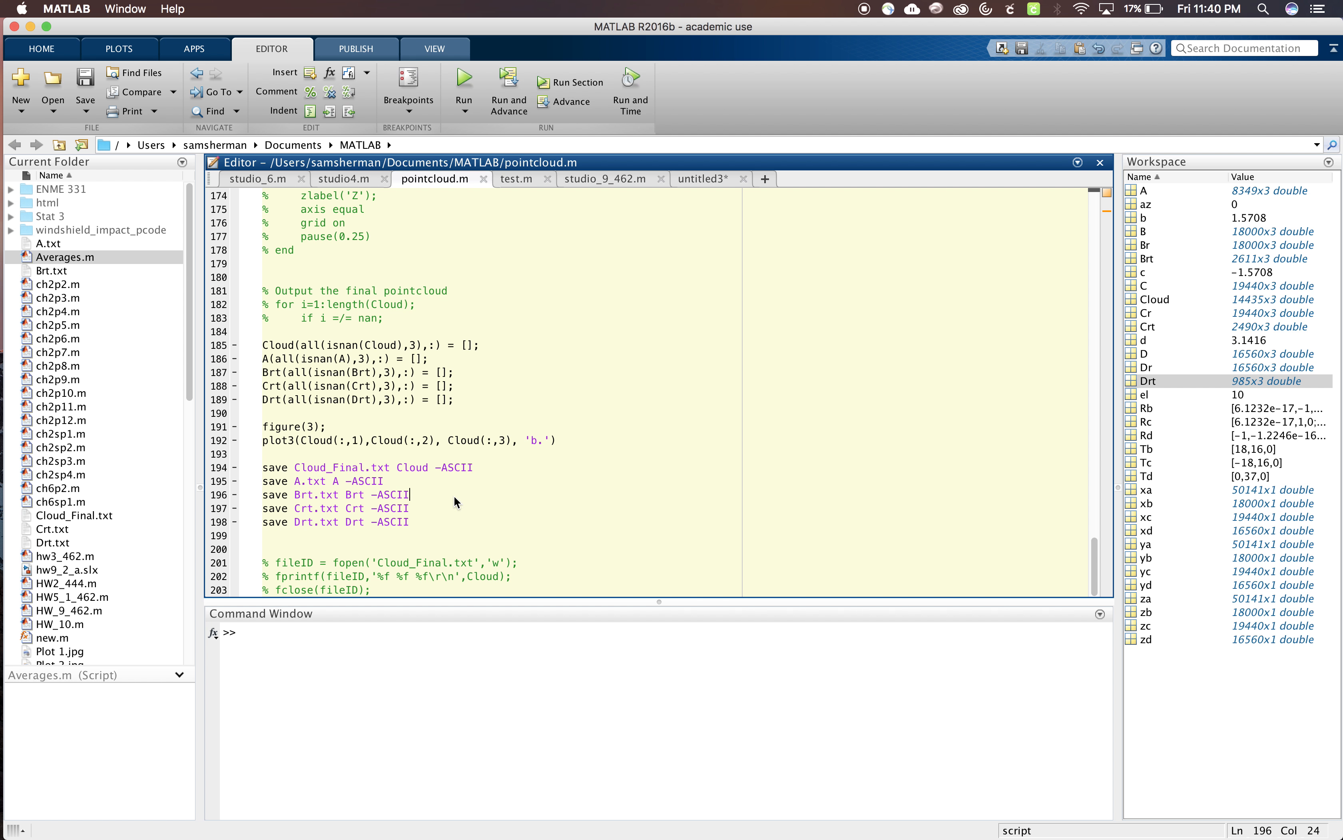
Step: Switch to MeshLab and inspect the Cloud_Final point cloud from several angles
{"action": "key", "text": "ctrl+Left"}
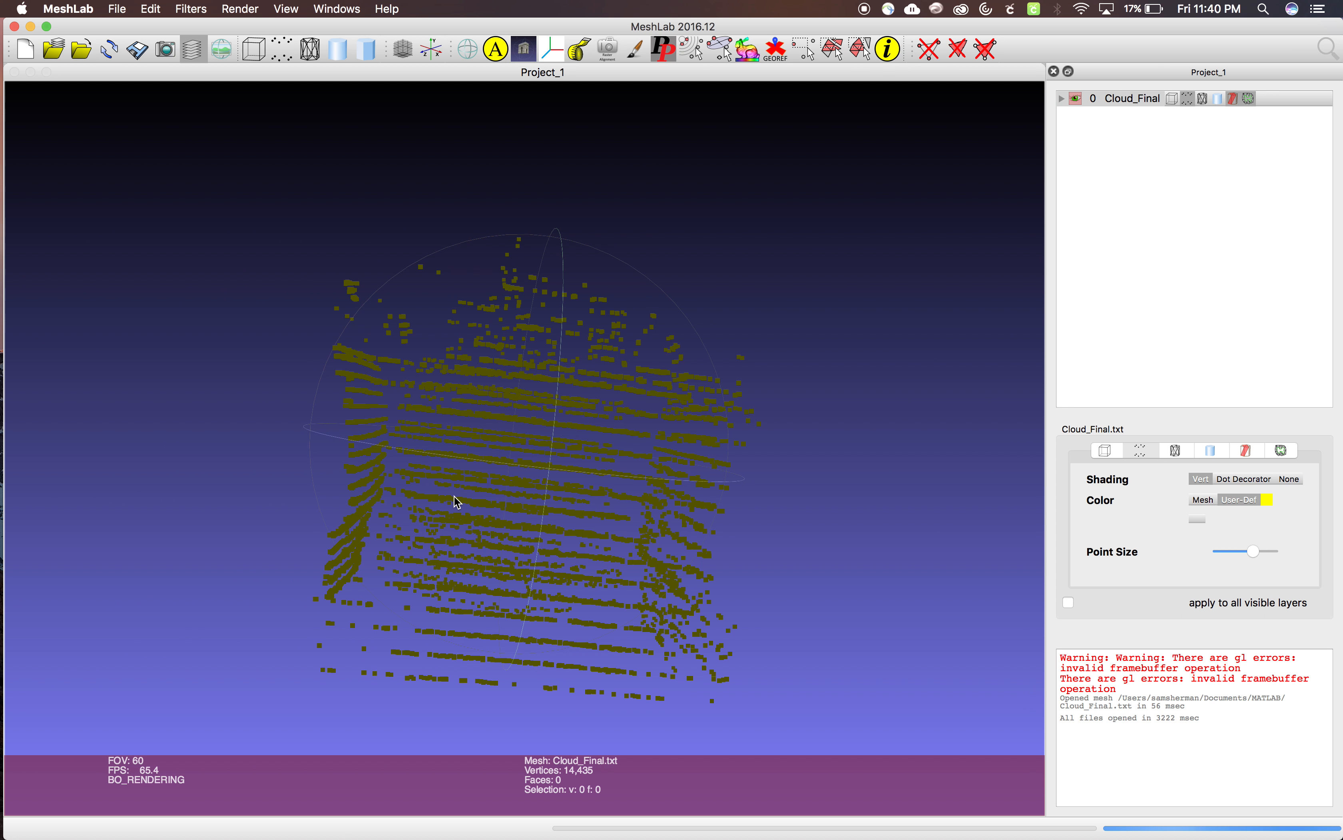
{"action": "left_click_drag", "start_coordinate": [631, 428], "coordinate": [196, 659]}
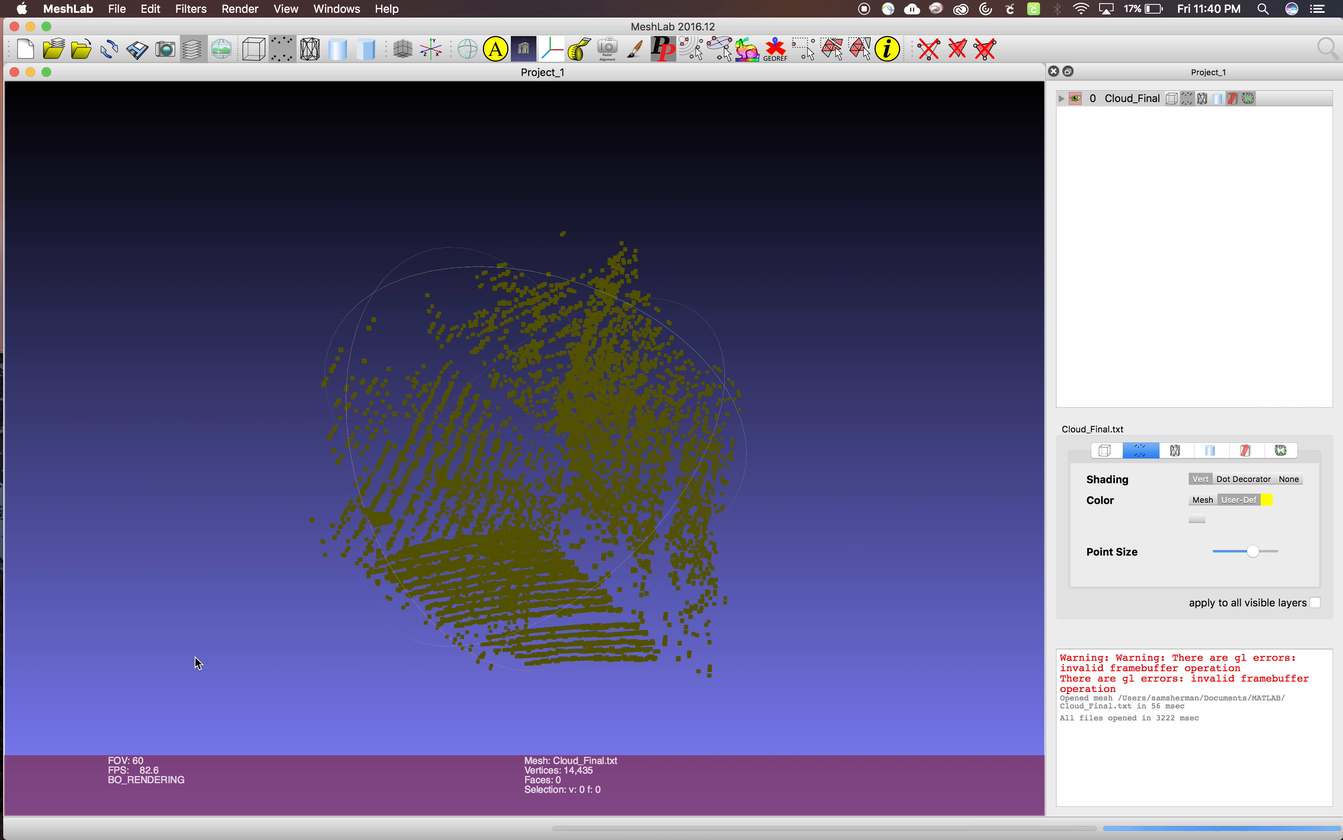
{"action": "left_click_drag", "start_coordinate": [824, 483], "coordinate": [527, 678]}
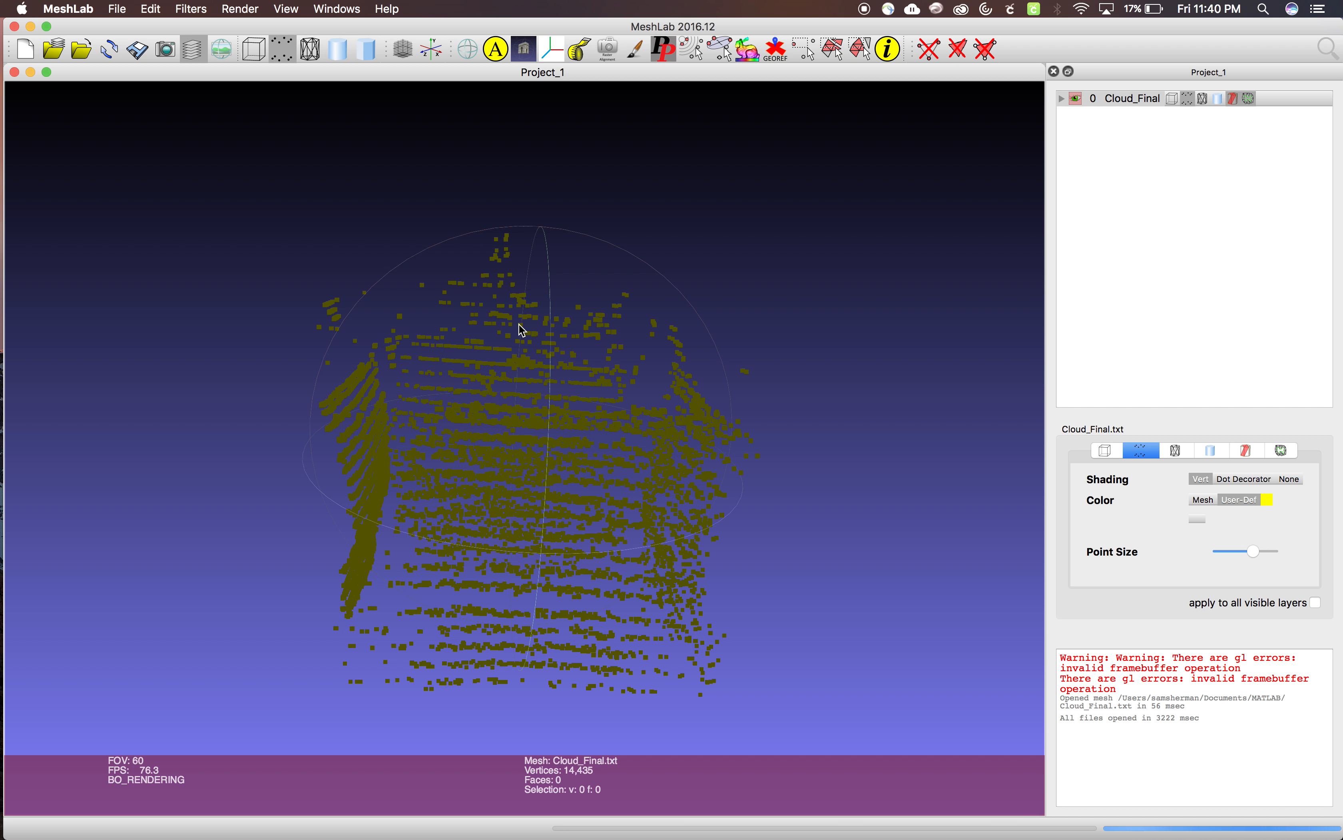
Step: Look through the available Remeshing, Simplification and Reconstruction filters without applying one
{"action": "left_click", "coordinate": [238, 8]}
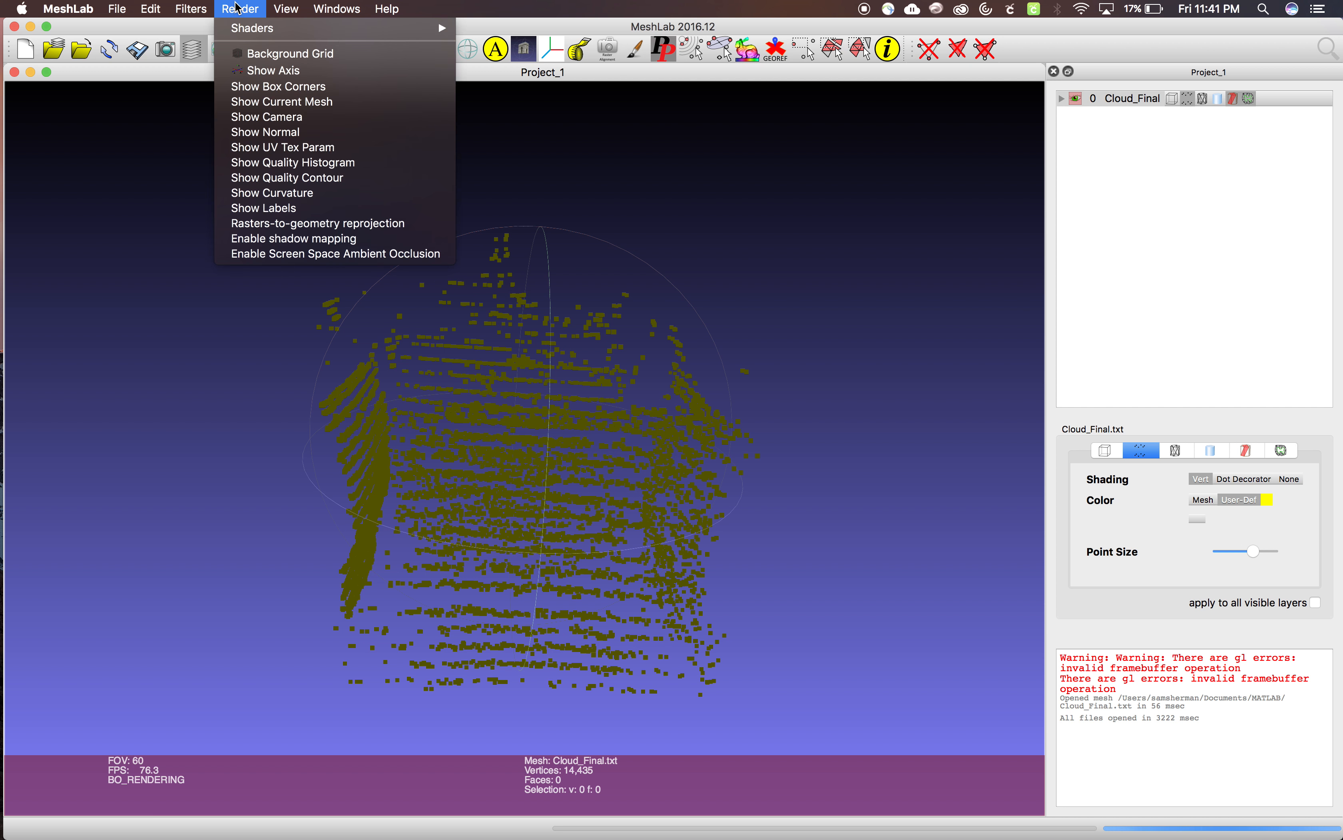
{"action": "mouse_move", "coordinate": [192, 9]}
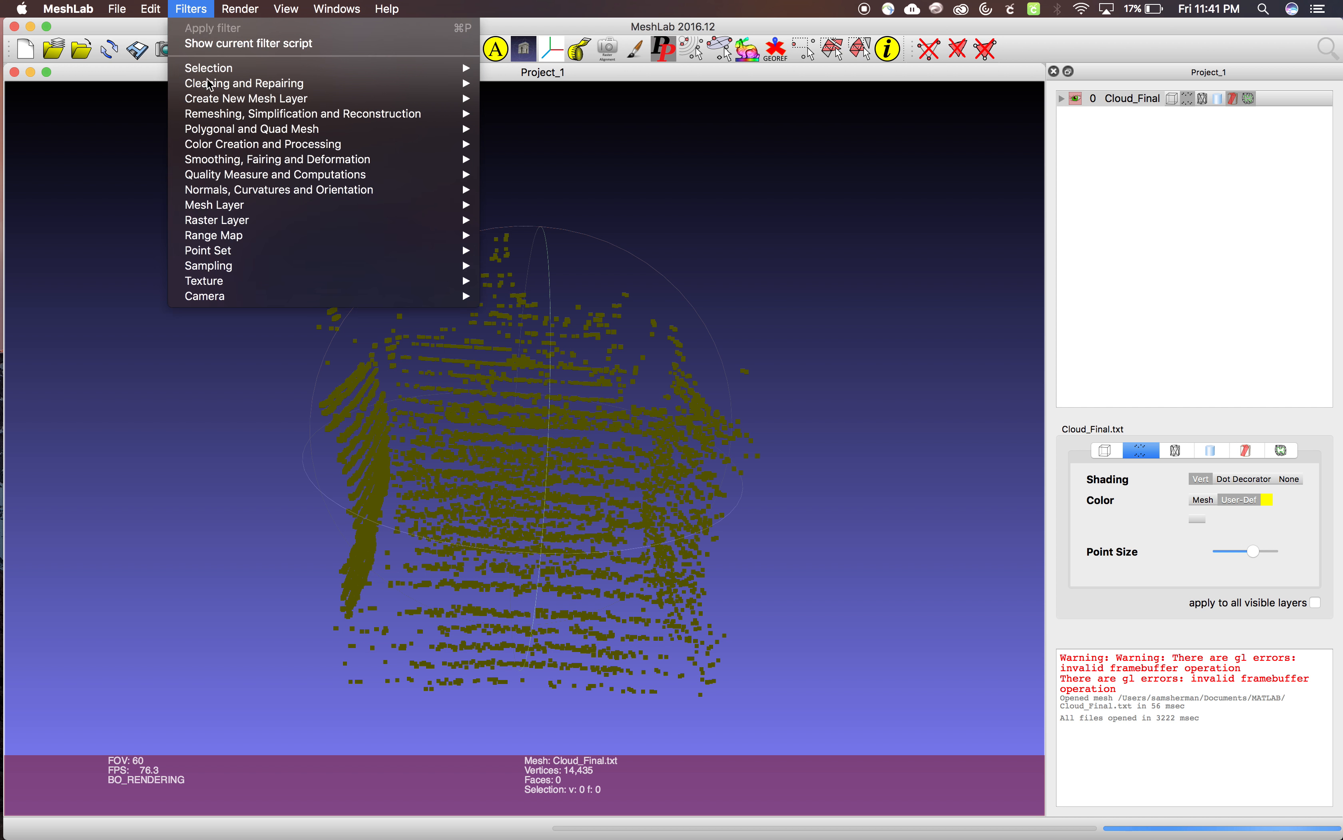
{"action": "mouse_move", "coordinate": [281, 117]}
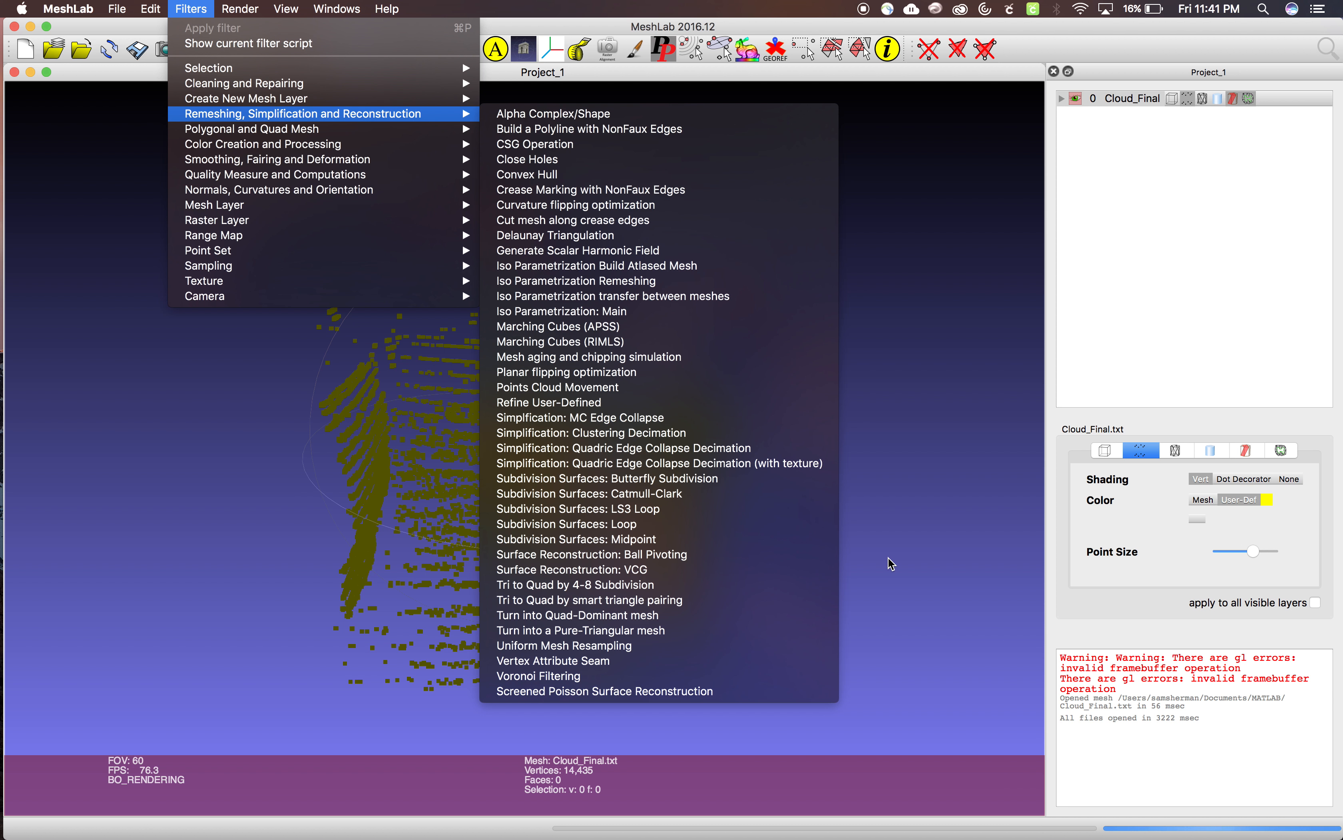
{"action": "left_click", "coordinate": [897, 291]}
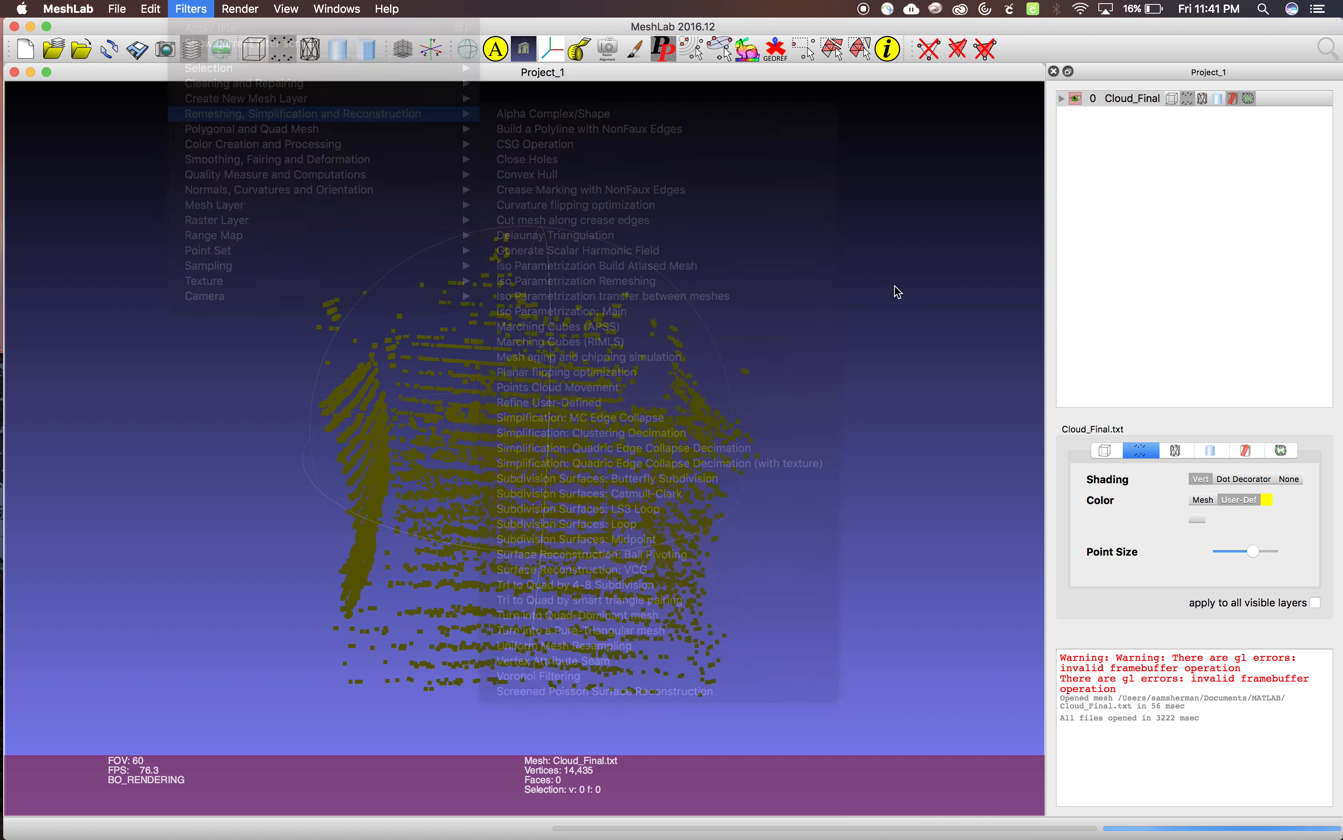
Step: Examine the front, sides and rear of the Cloud_Final point cloud by orbiting around it
{"action": "left_click_drag", "start_coordinate": [547, 436], "coordinate": [786, 381]}
{"action": "left_click_drag", "start_coordinate": [306, 359], "coordinate": [737, 419]}
{"action": "left_click_drag", "start_coordinate": [506, 450], "coordinate": [734, 495]}
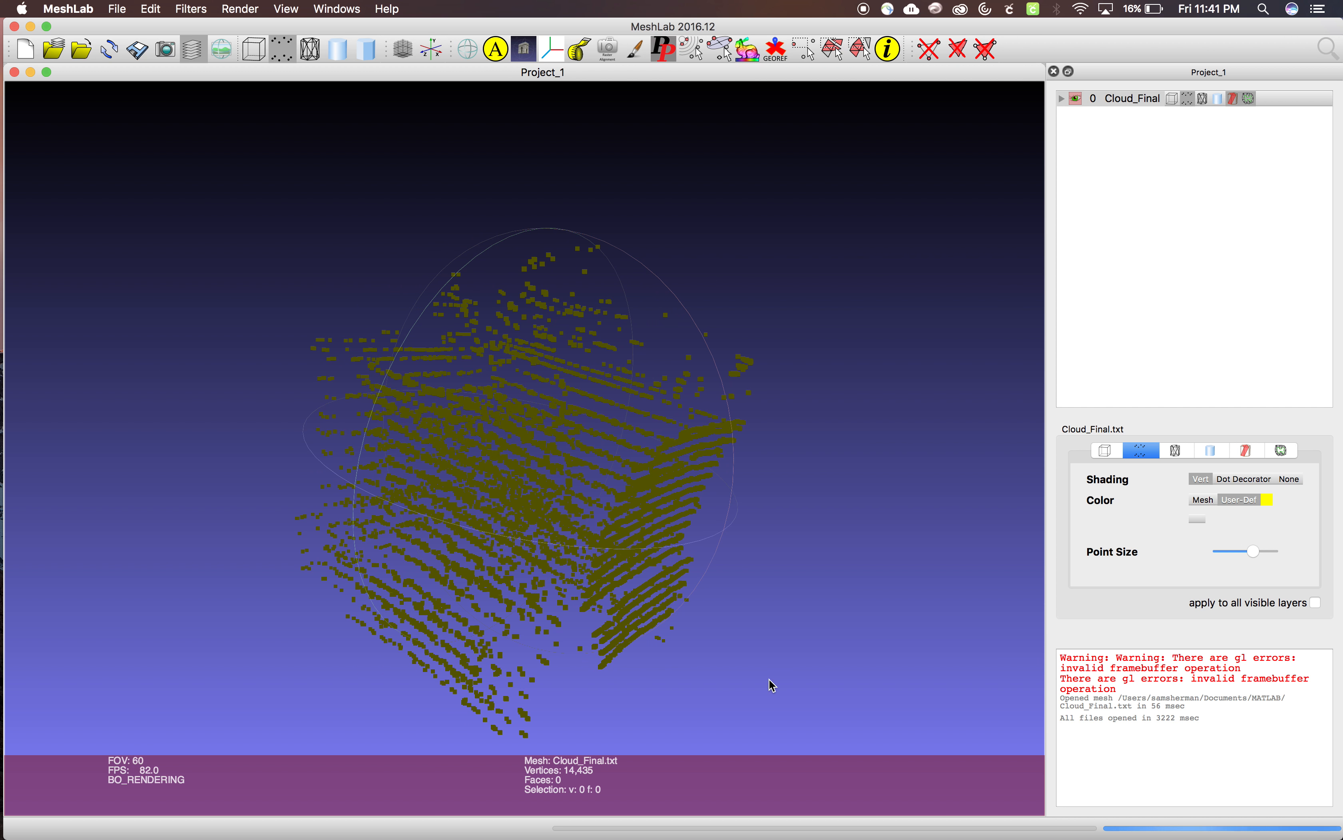
{"action": "left_click_drag", "start_coordinate": [616, 572], "coordinate": [400, 469]}
{"action": "left_click_drag", "start_coordinate": [674, 516], "coordinate": [674, 404]}
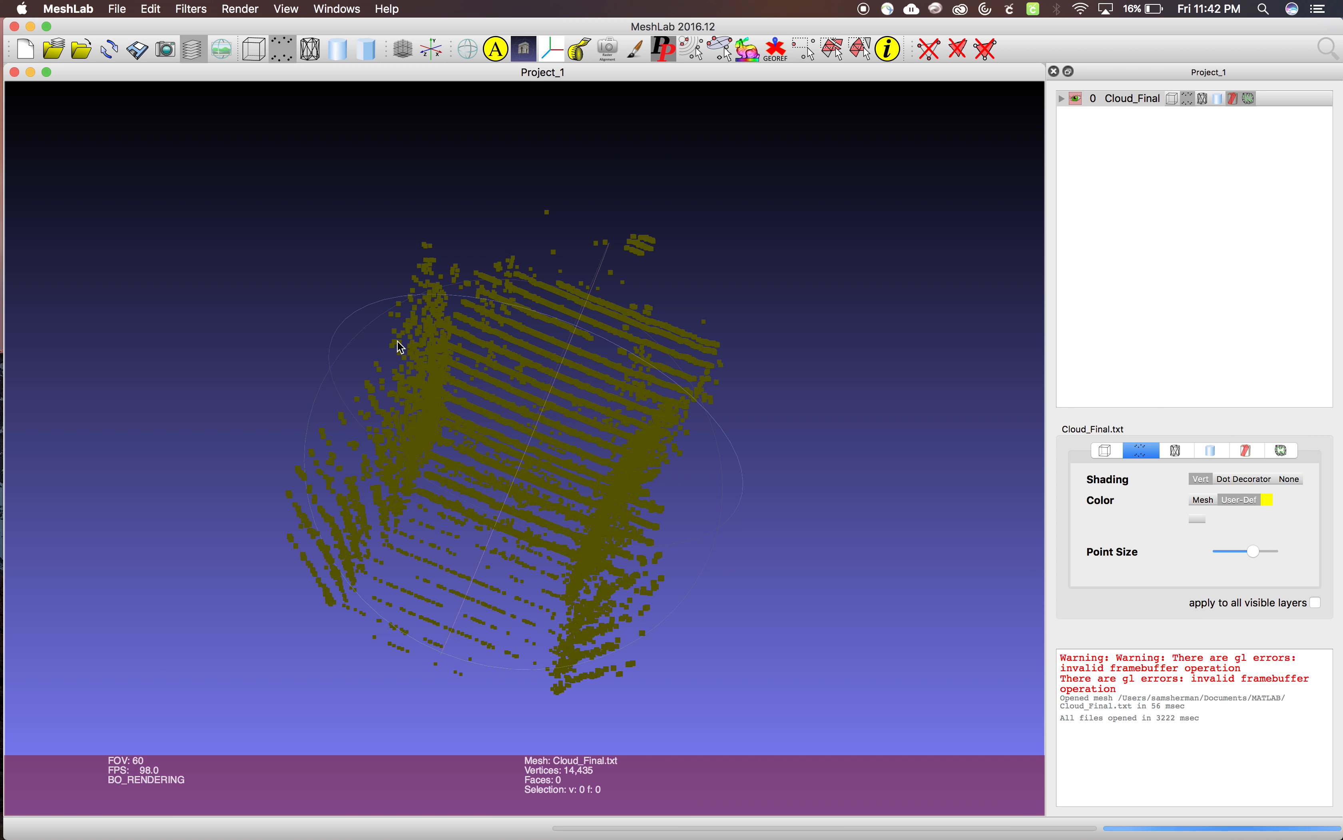
{"action": "left_click_drag", "start_coordinate": [371, 346], "coordinate": [471, 461]}
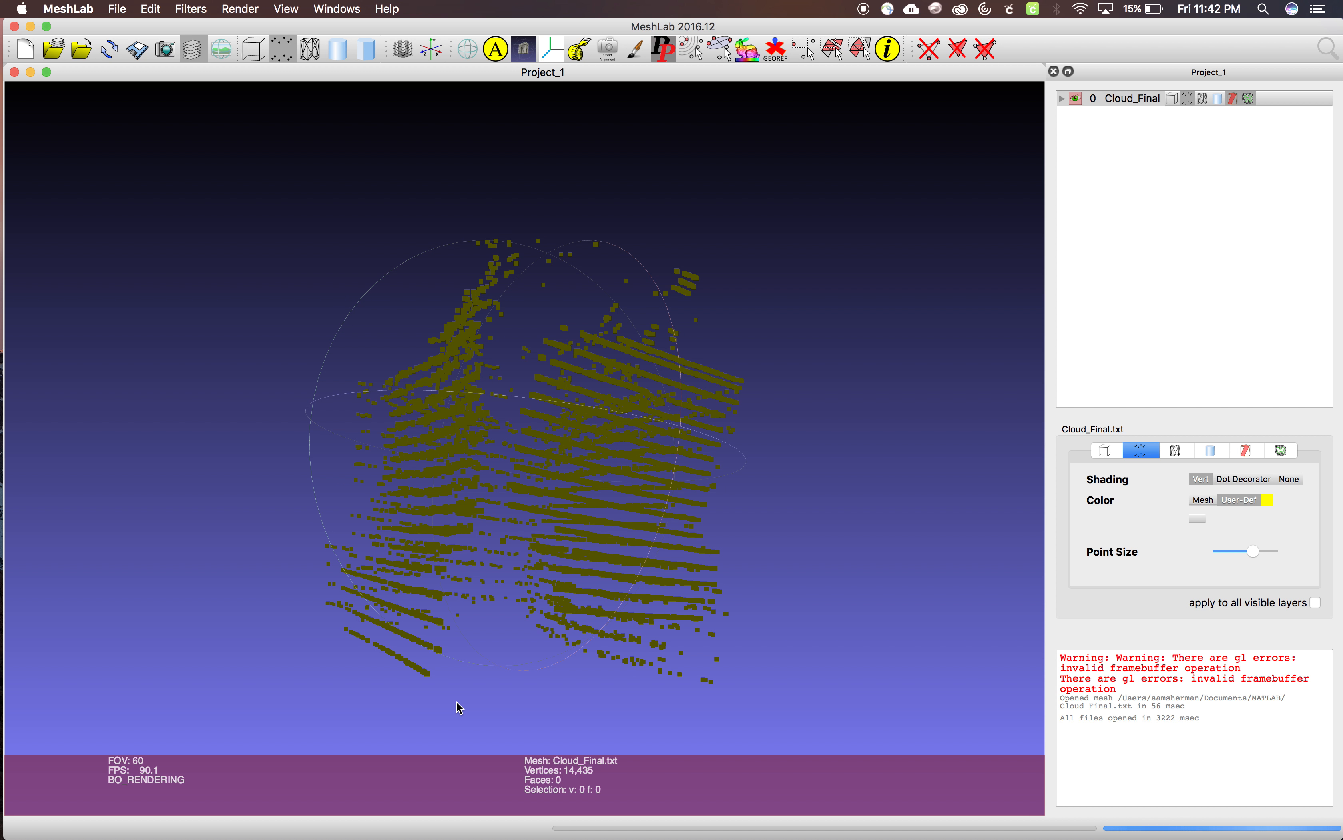
{"action": "left_click_drag", "start_coordinate": [633, 447], "coordinate": [293, 539]}
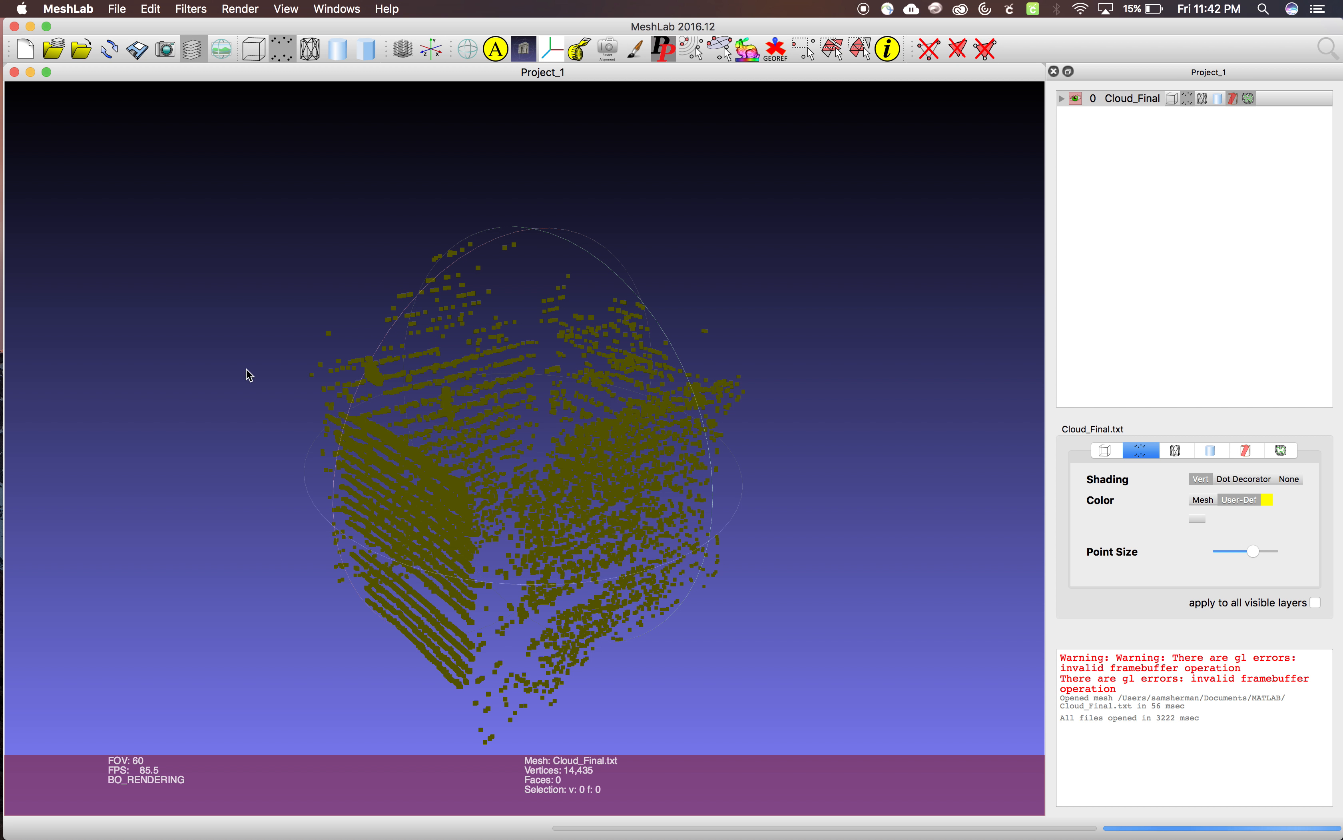
Step: Open the Testudo_Test.mlp project from the MATLAB folder
{"action": "left_click", "coordinate": [117, 9]}
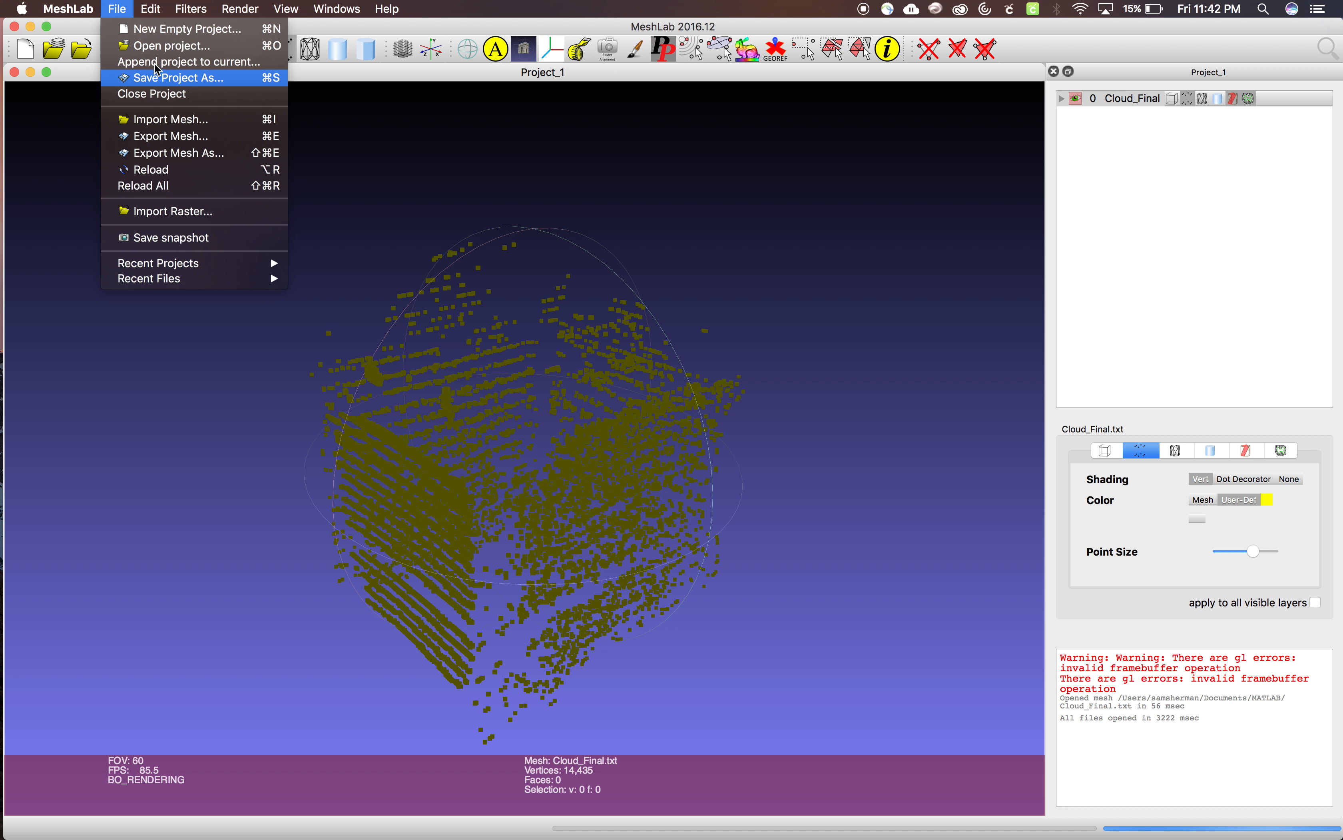
{"action": "left_click", "coordinate": [154, 46]}
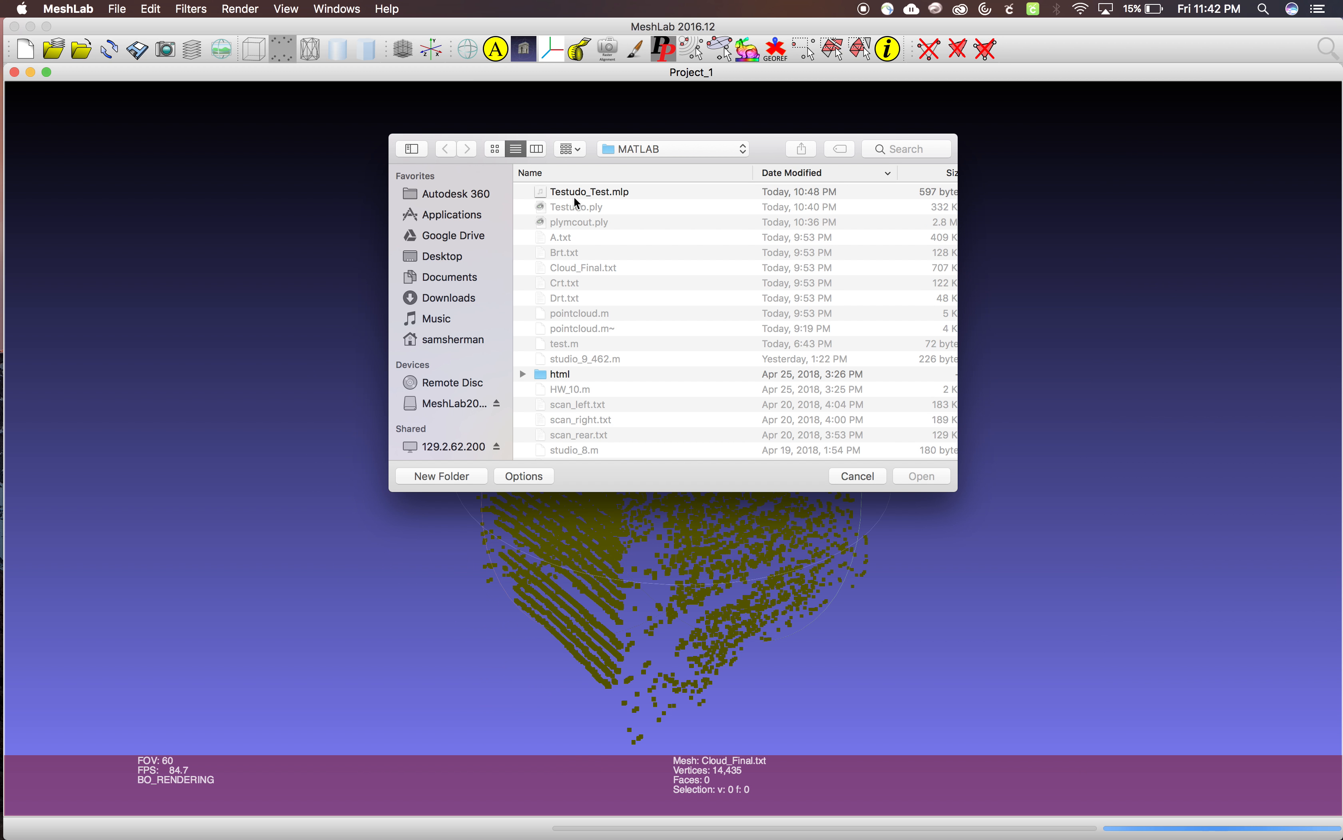
{"action": "left_click", "coordinate": [575, 197]}
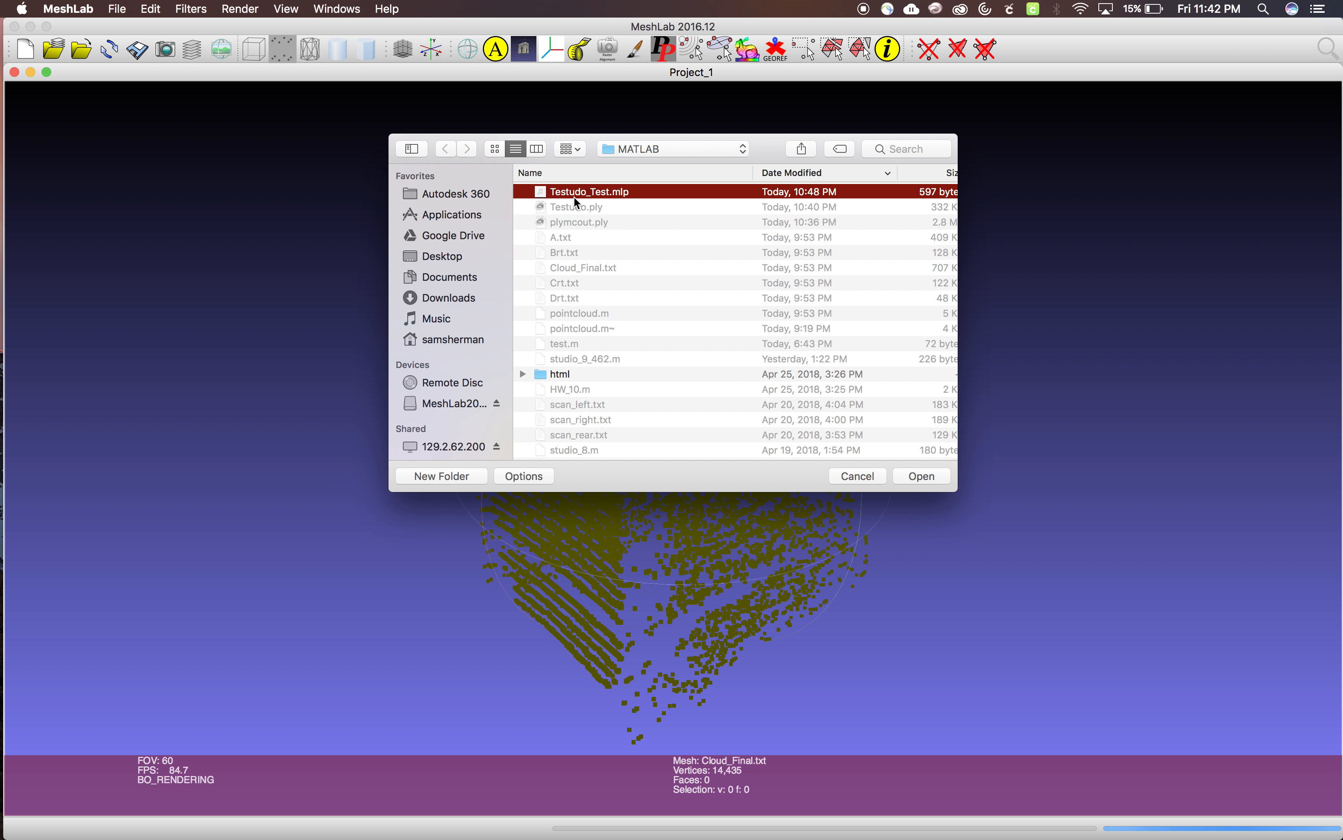
{"action": "left_click", "coordinate": [910, 476]}
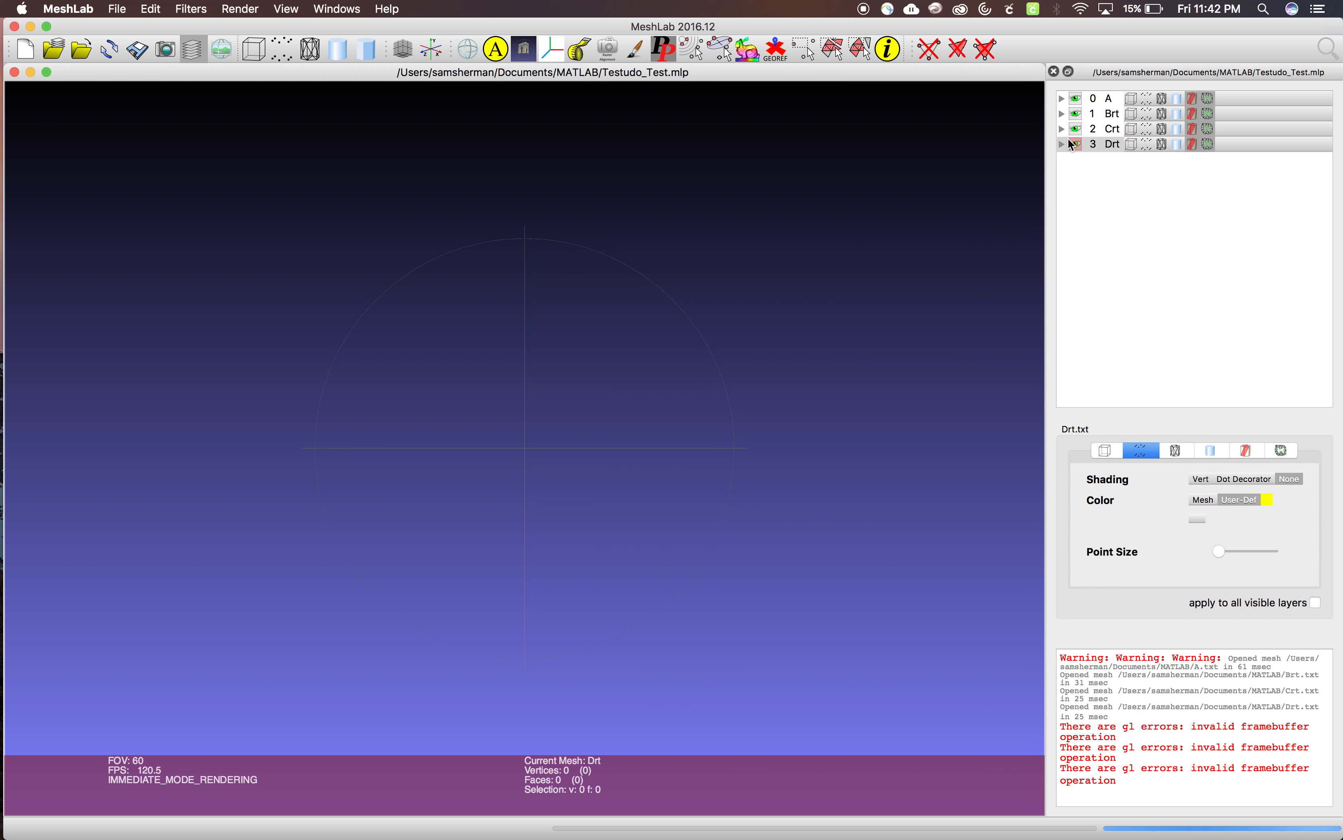
Step: Open the Testudo_Test.mlp project from the Downloads folder
{"action": "left_click", "coordinate": [127, 8]}
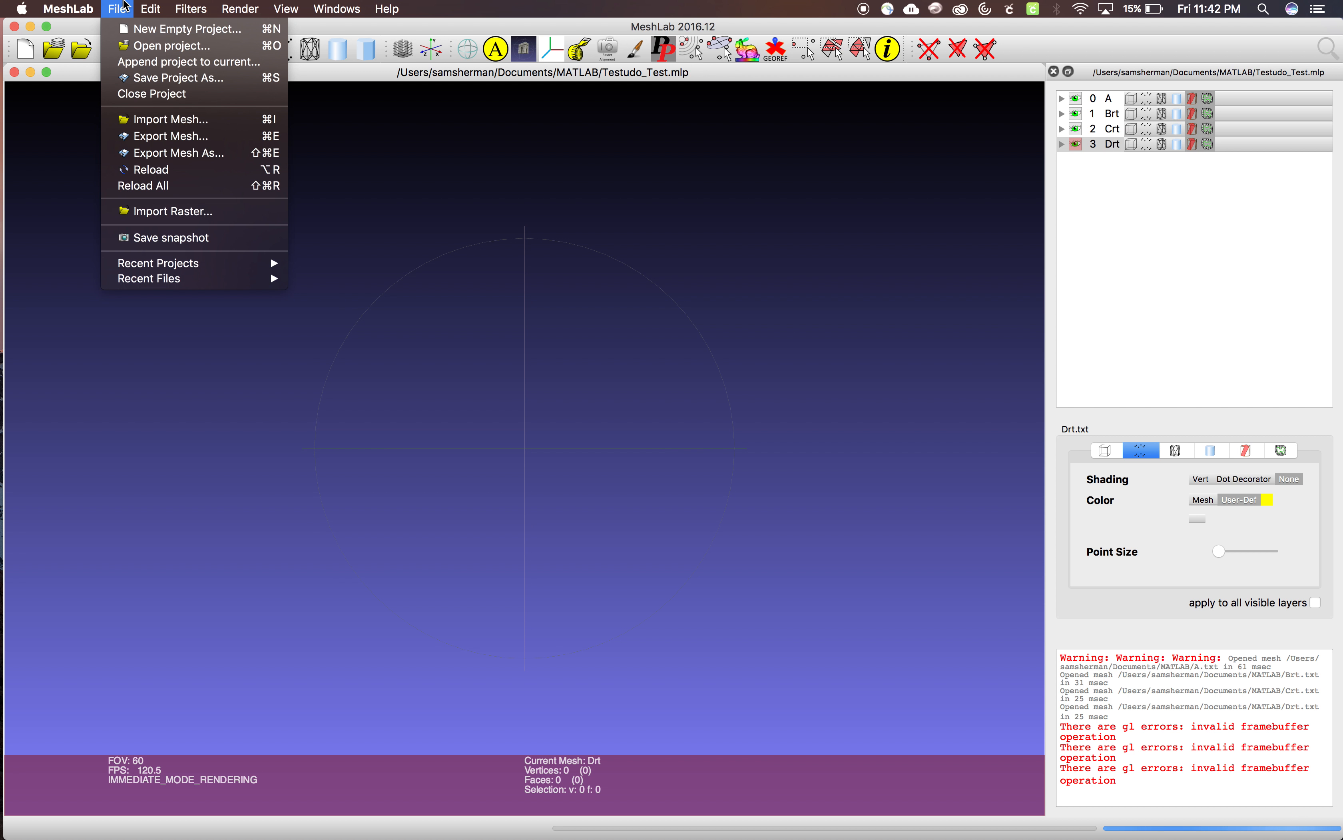
{"action": "left_click", "coordinate": [143, 49]}
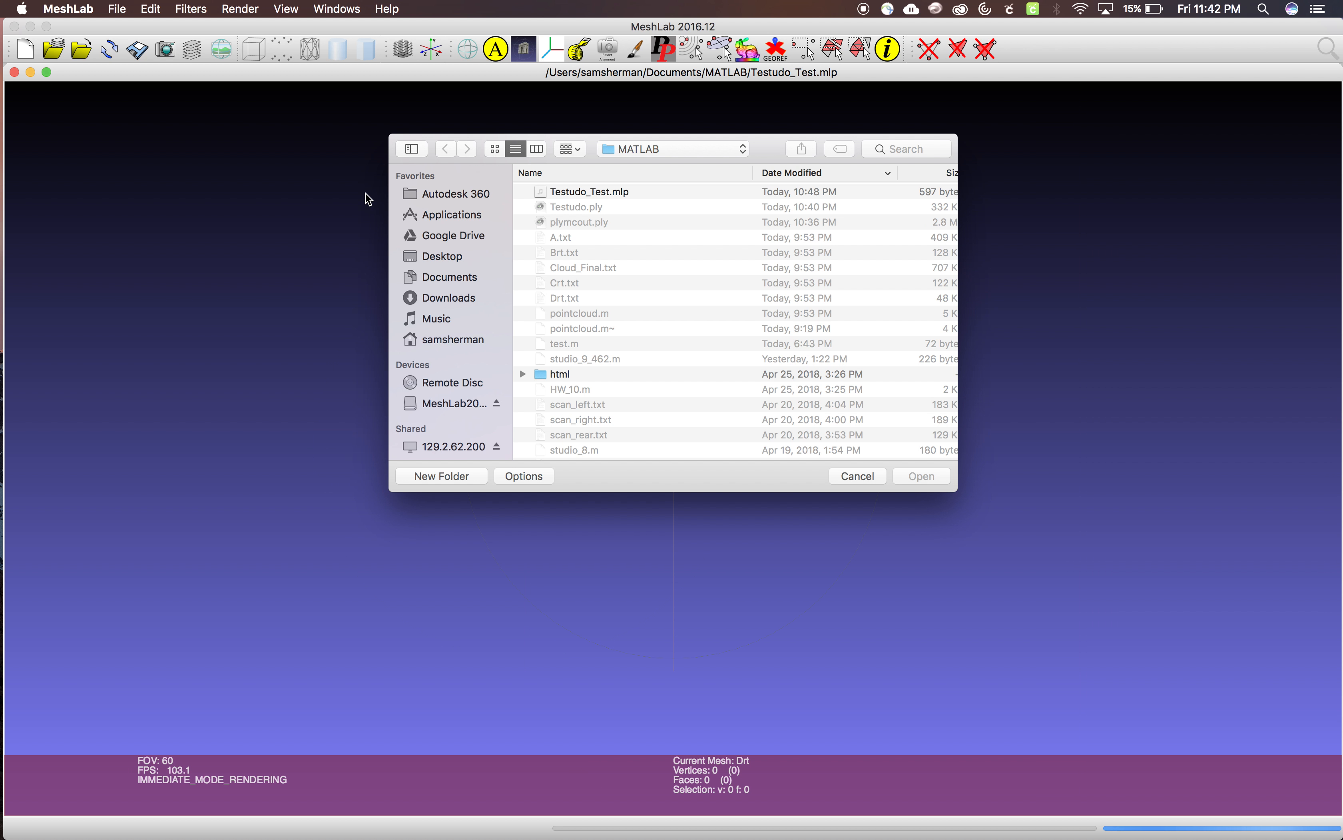
{"action": "left_click", "coordinate": [453, 298]}
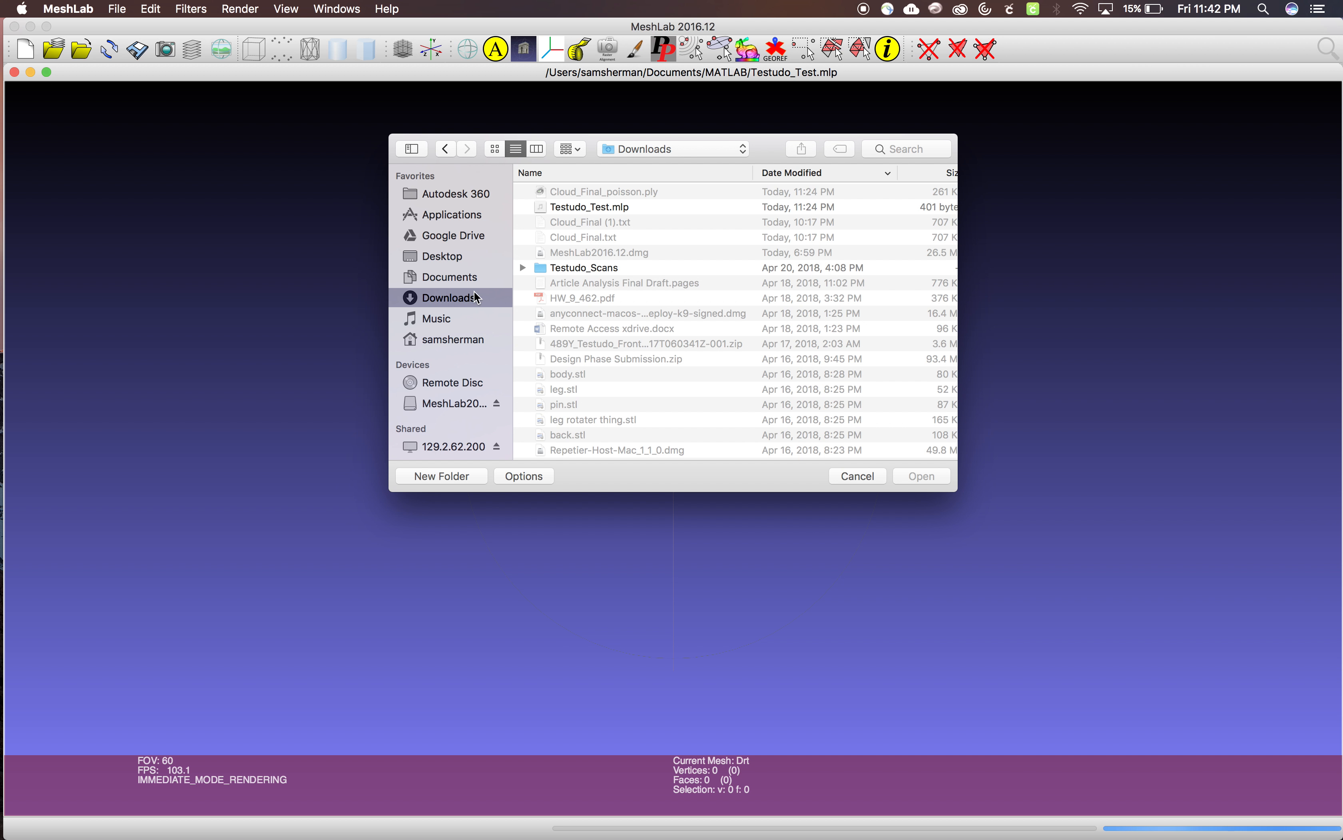
{"action": "left_click", "coordinate": [578, 214]}
{"action": "double_click", "coordinate": [576, 209]}
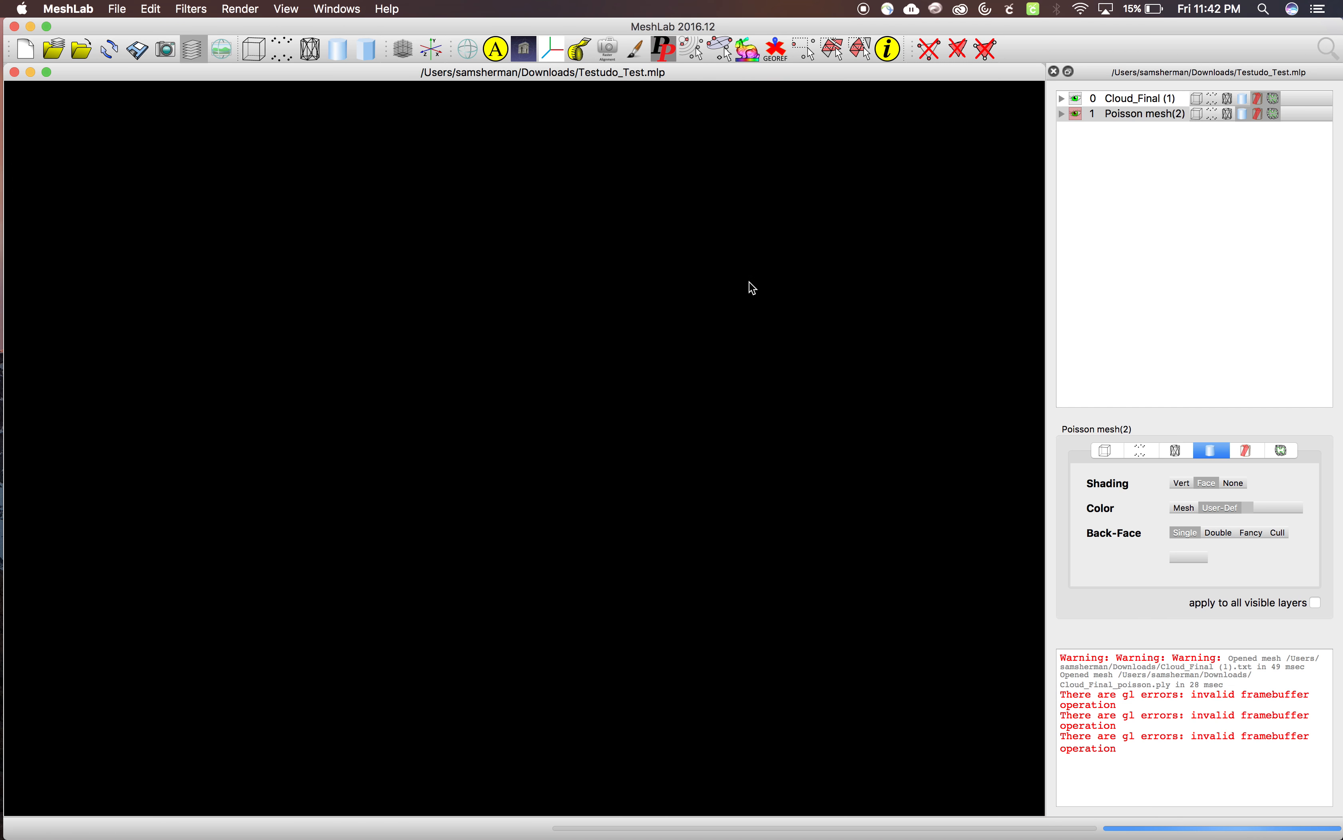
Step: Examine the shape of the reconstructed Poisson mesh from different angles
{"action": "left_click_drag", "start_coordinate": [490, 558], "coordinate": [796, 217]}
{"action": "left_click_drag", "start_coordinate": [339, 390], "coordinate": [348, 576]}
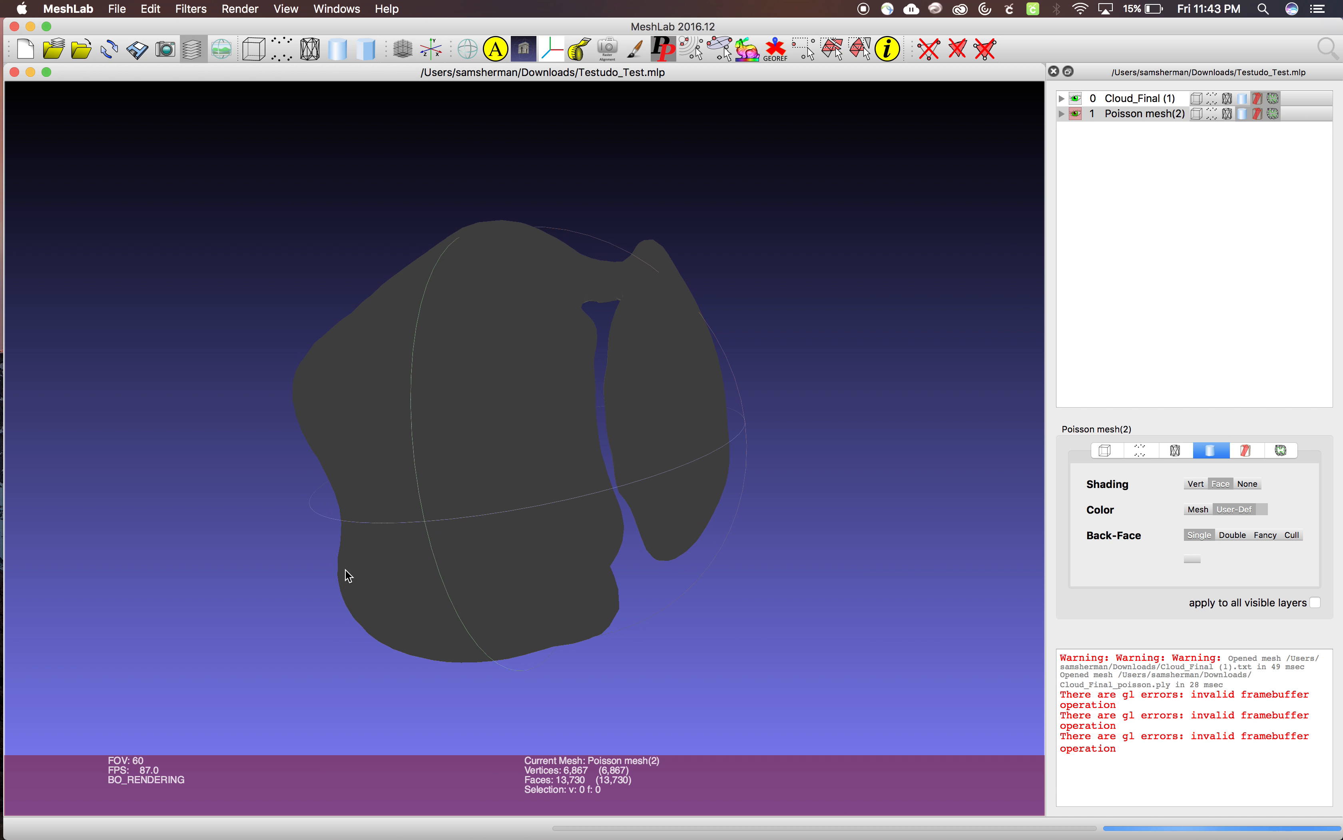
{"action": "left_click_drag", "start_coordinate": [773, 375], "coordinate": [819, 397]}
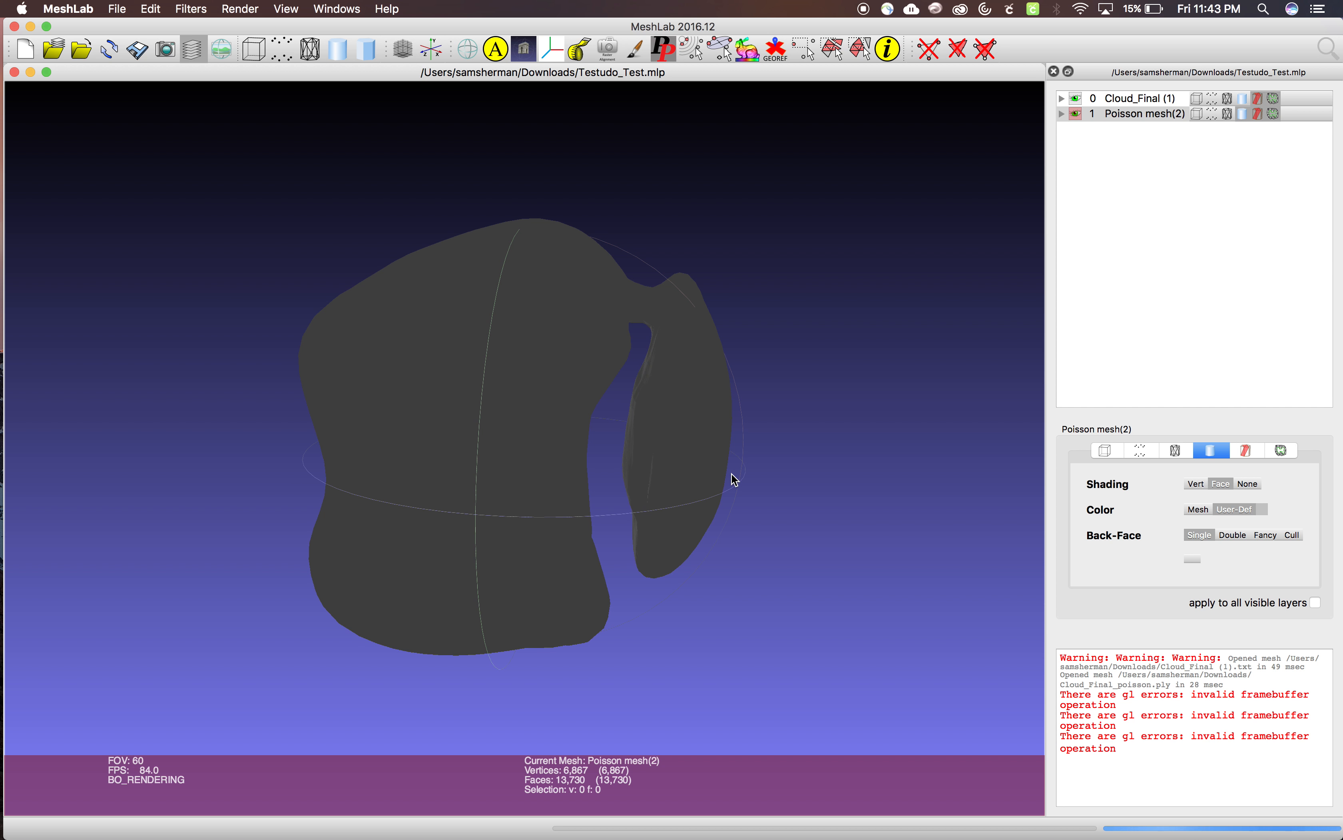
{"action": "left_click_drag", "start_coordinate": [654, 417], "coordinate": [333, 558]}
{"action": "left_click_drag", "start_coordinate": [732, 556], "coordinate": [884, 417]}
{"action": "left_click_drag", "start_coordinate": [593, 455], "coordinate": [746, 402]}
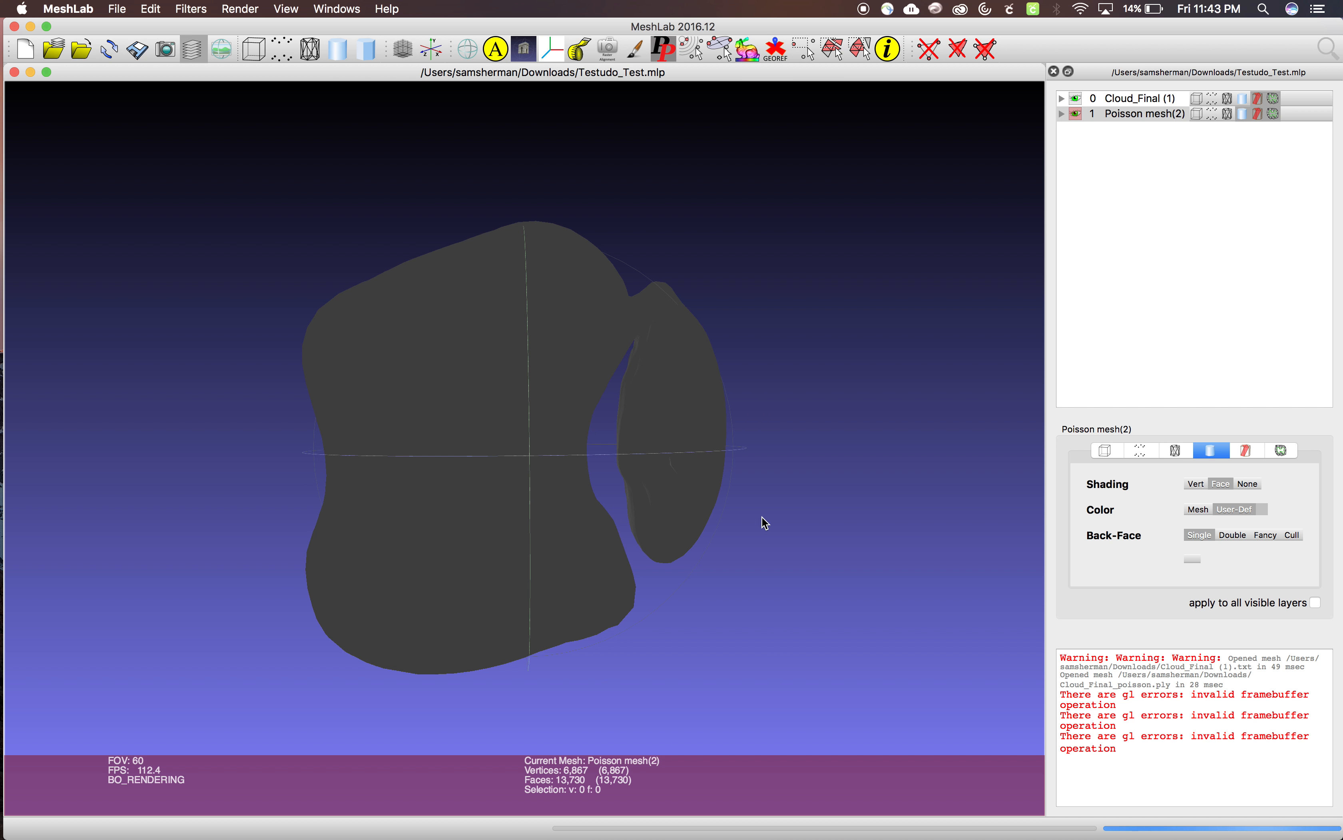